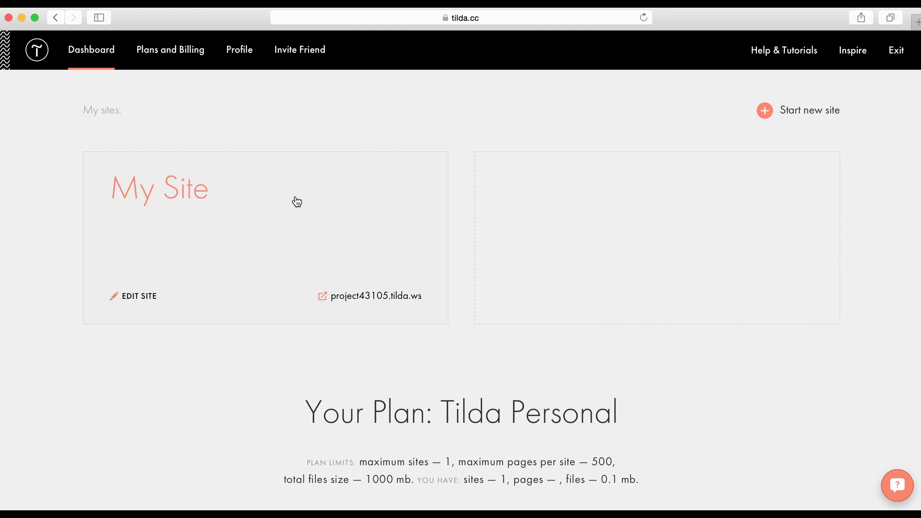
Open My Site and scroll through its pages: Home Page, About, Our Team and Press Release
scroll(434, 370, down, 3)
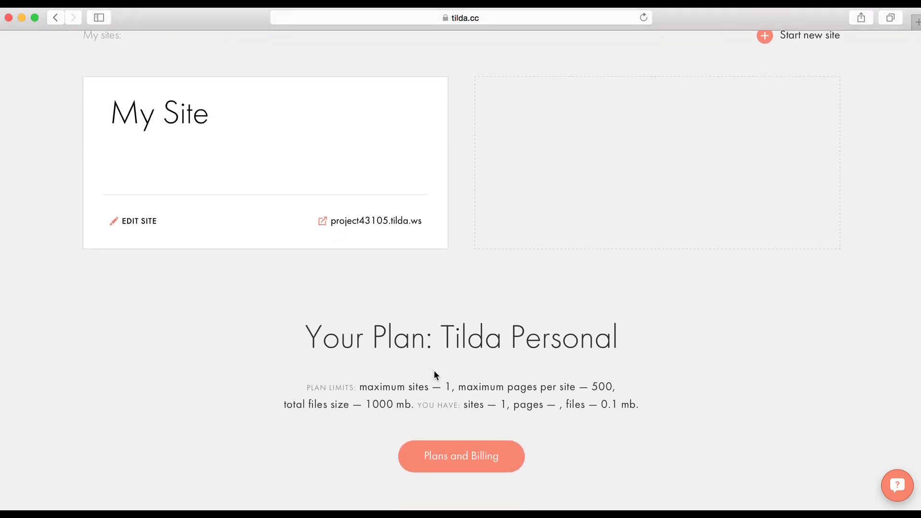
scroll(433, 370, up, 3)
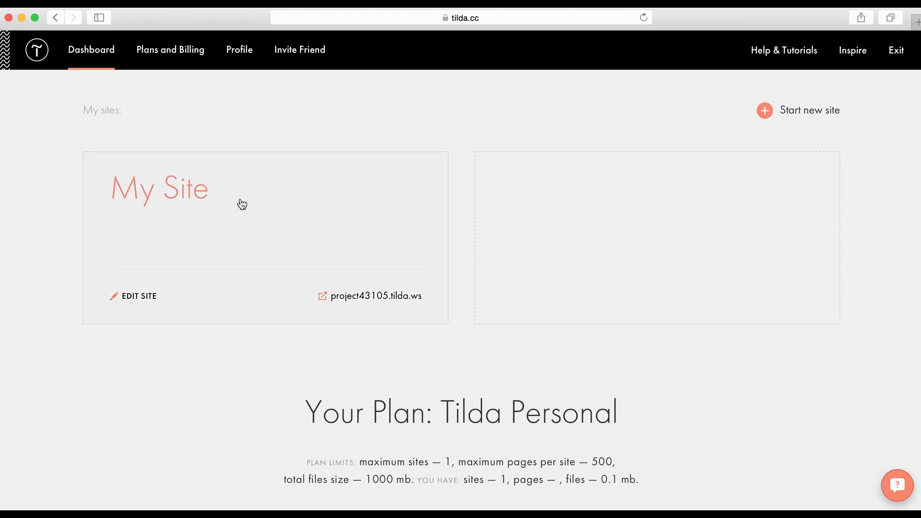
click(242, 205)
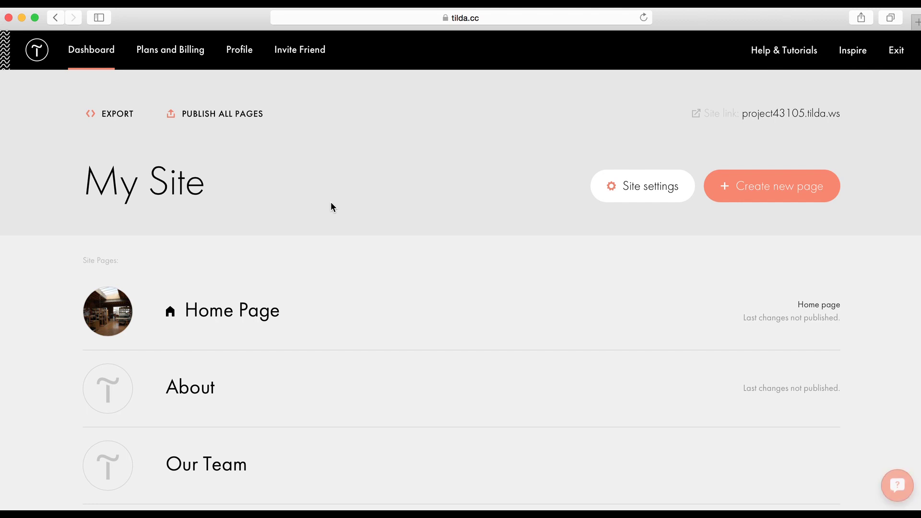
mouse_move(334, 291)
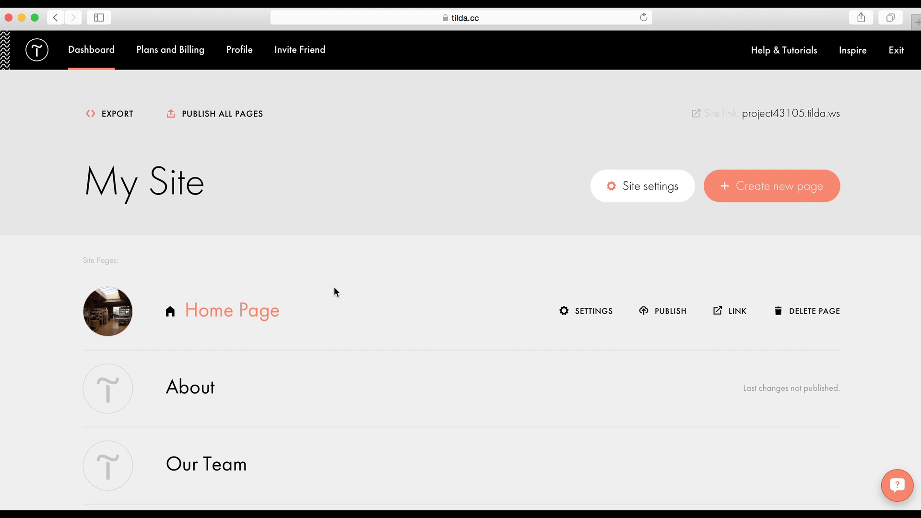
scroll(334, 291, down, 3)
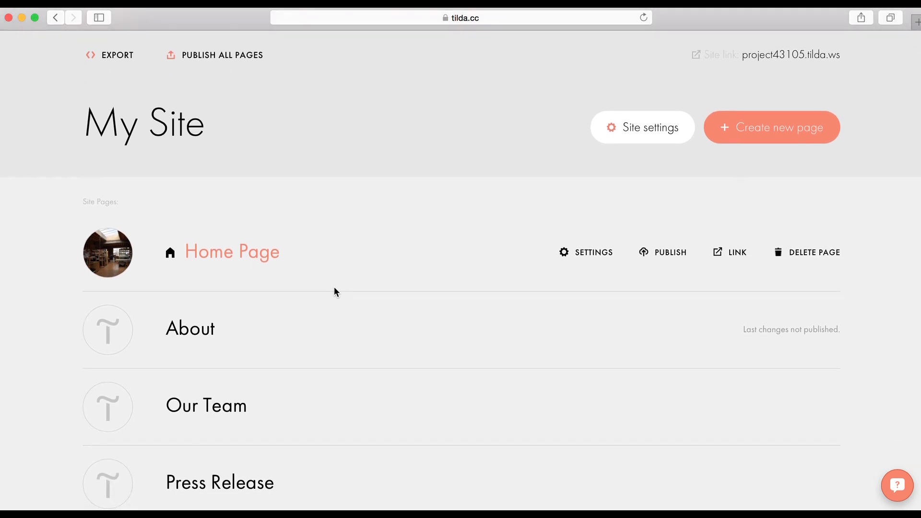
scroll(335, 292, down, 2)
scroll(335, 291, up, 3)
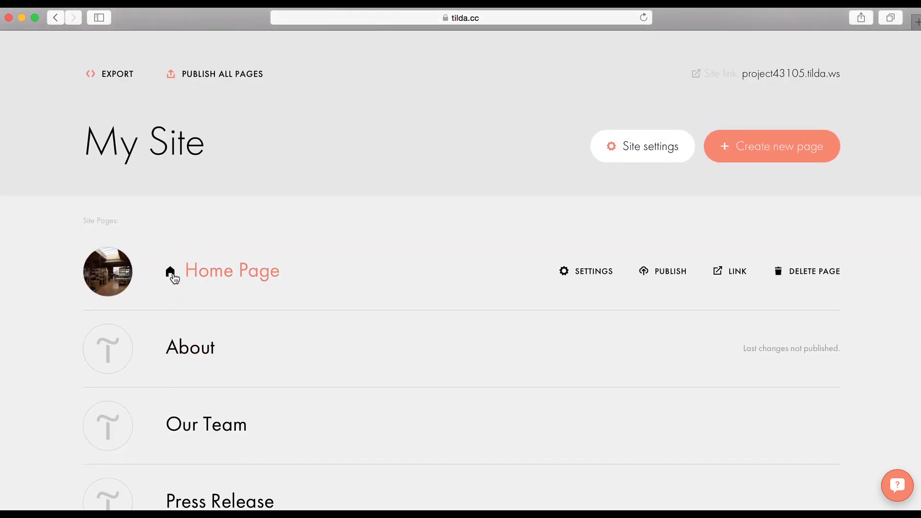
click(631, 146)
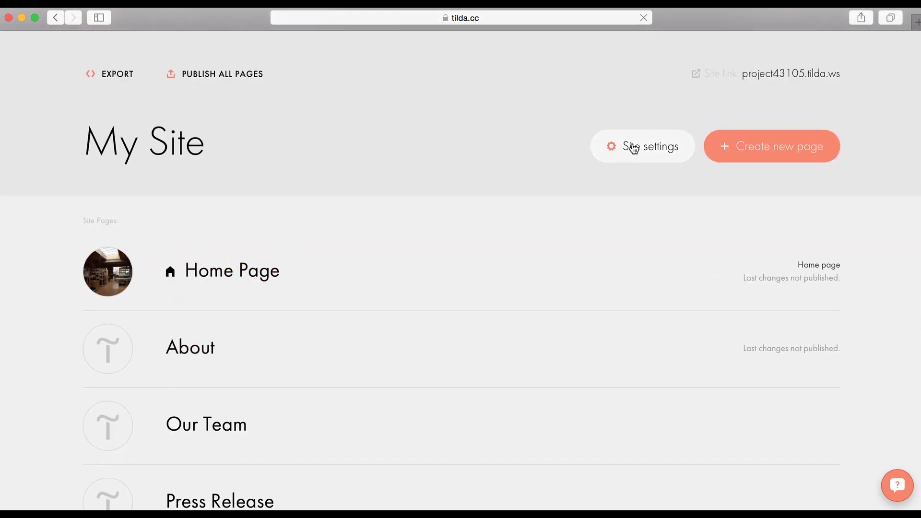
click(120, 330)
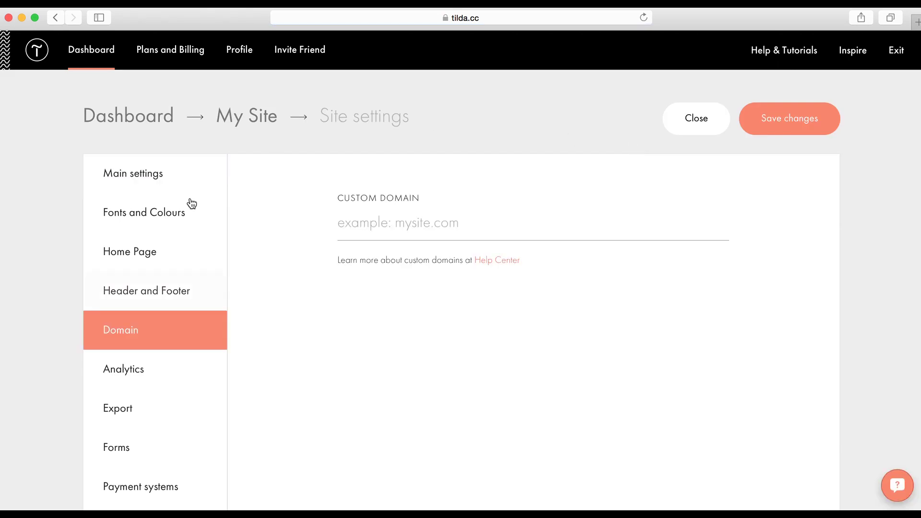
click(252, 120)
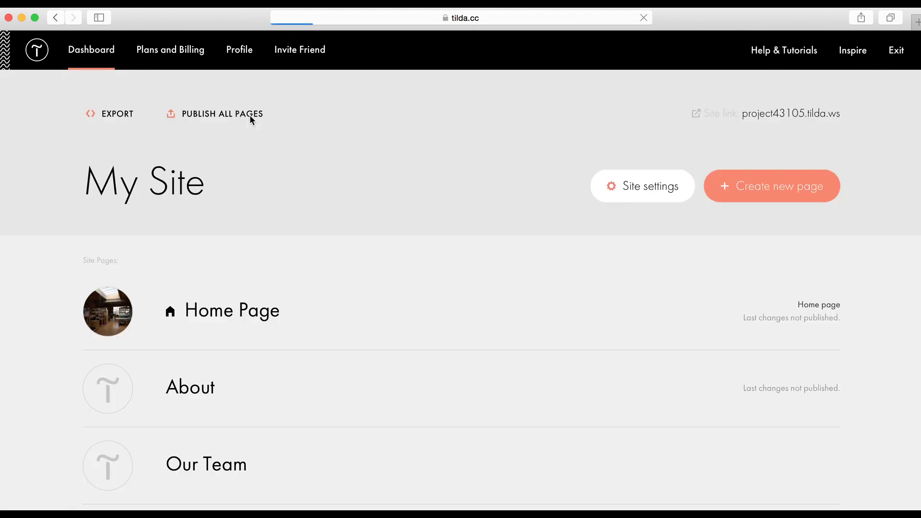
mouse_move(491, 304)
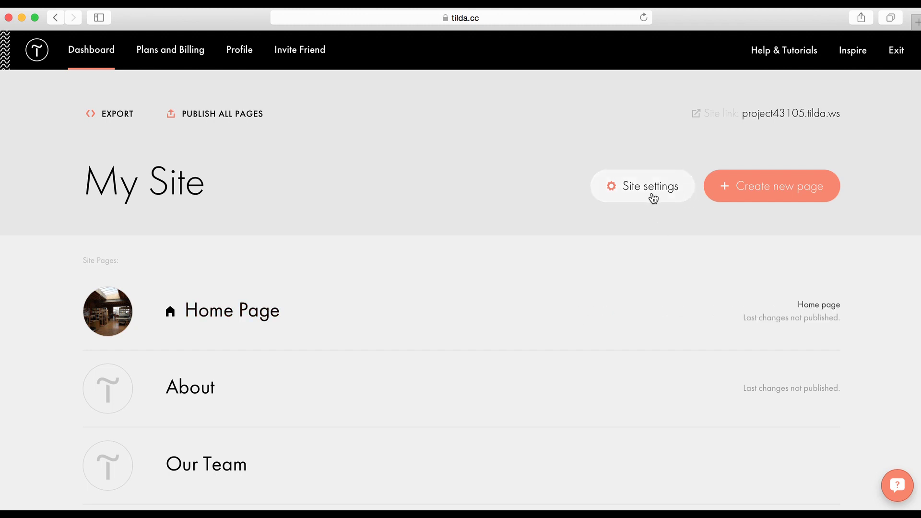
click(594, 313)
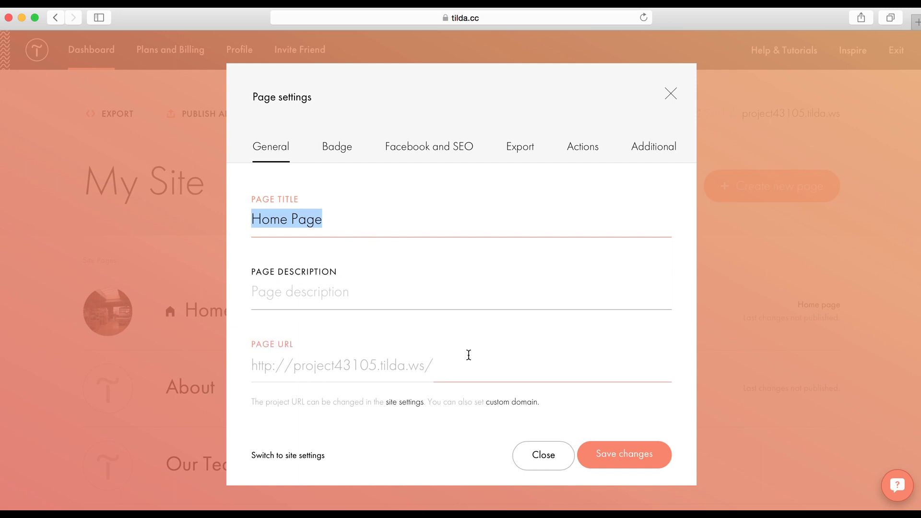
click(343, 150)
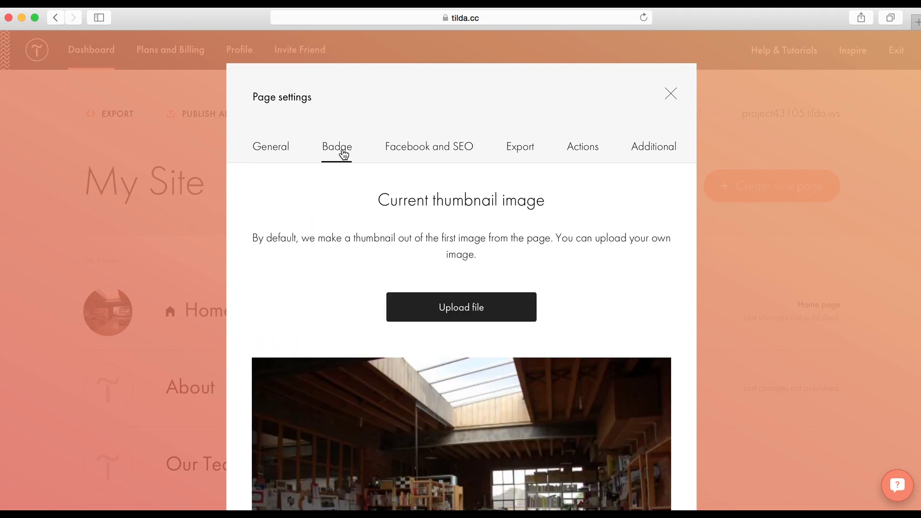
scroll(324, 286, down, 2)
scroll(324, 286, up, 2)
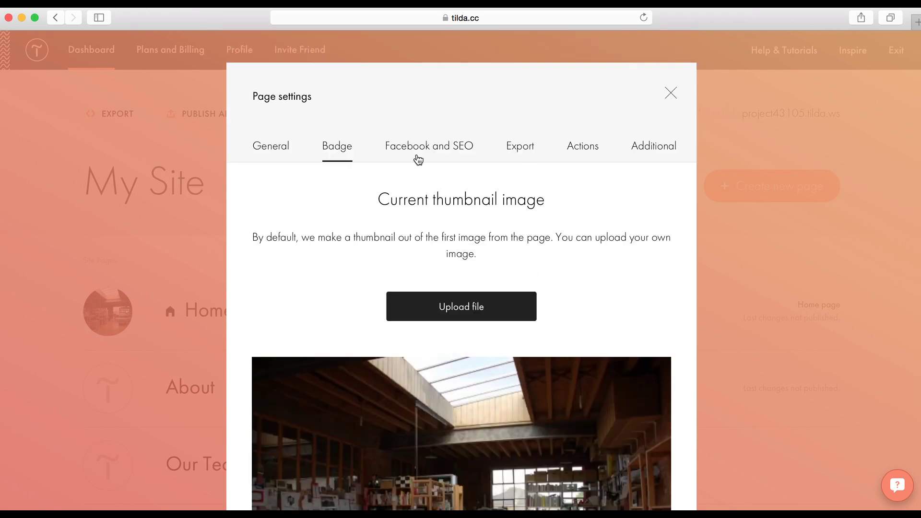
click(418, 154)
scroll(416, 156, down, 7)
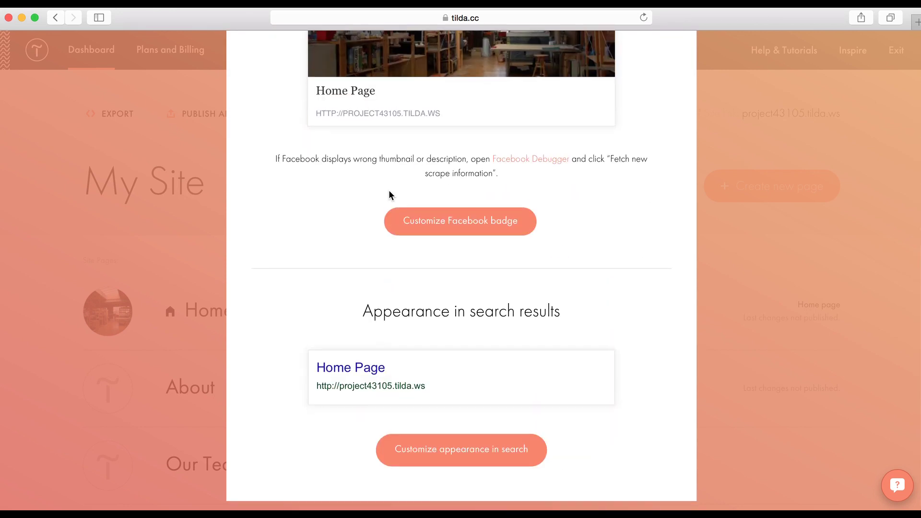
scroll(450, 284, up, 7)
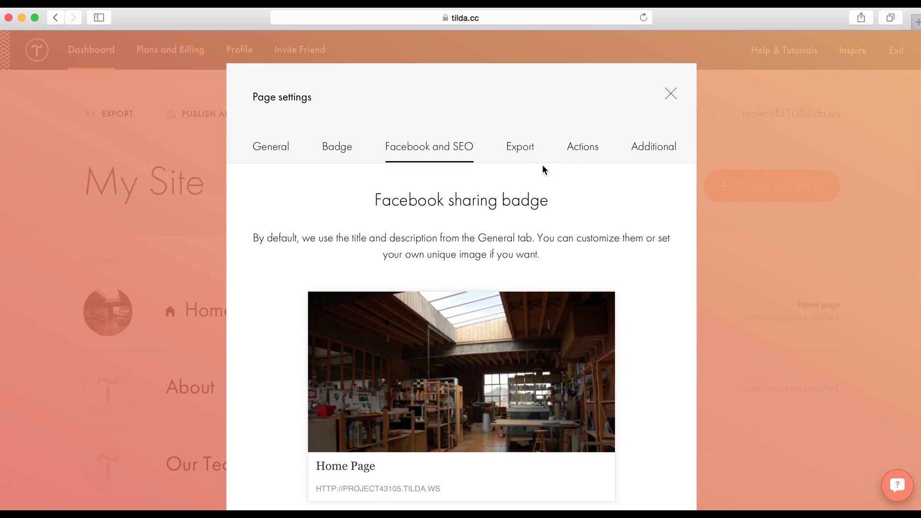
click(584, 150)
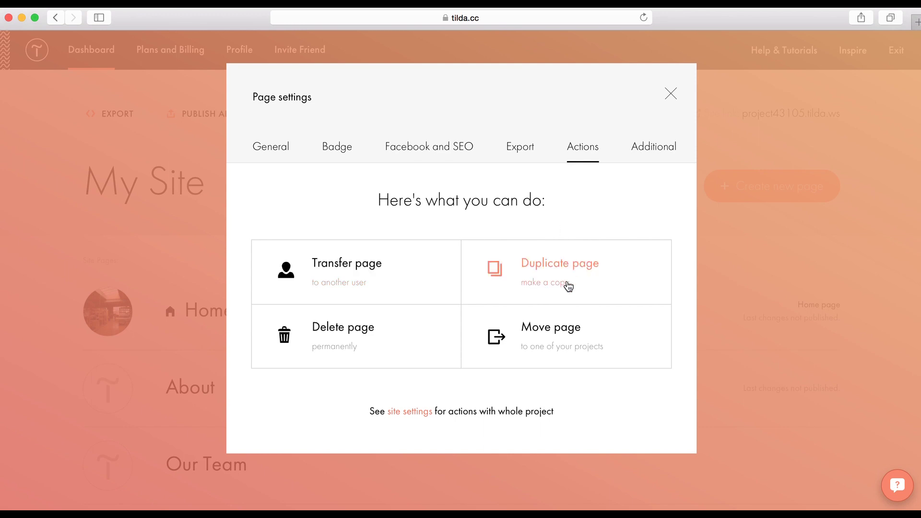
click(671, 94)
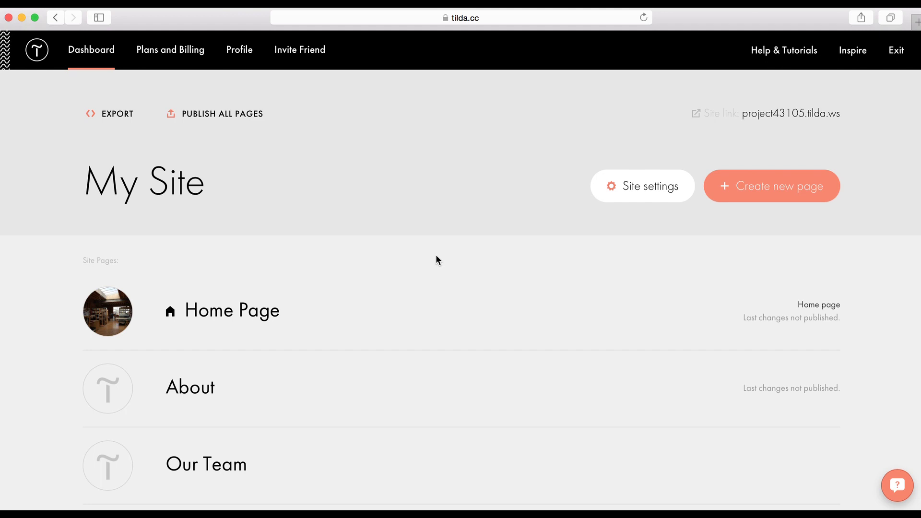
Open the Home Page with its Peppermint cover in the editor and publish it to tilda.ws
click(241, 313)
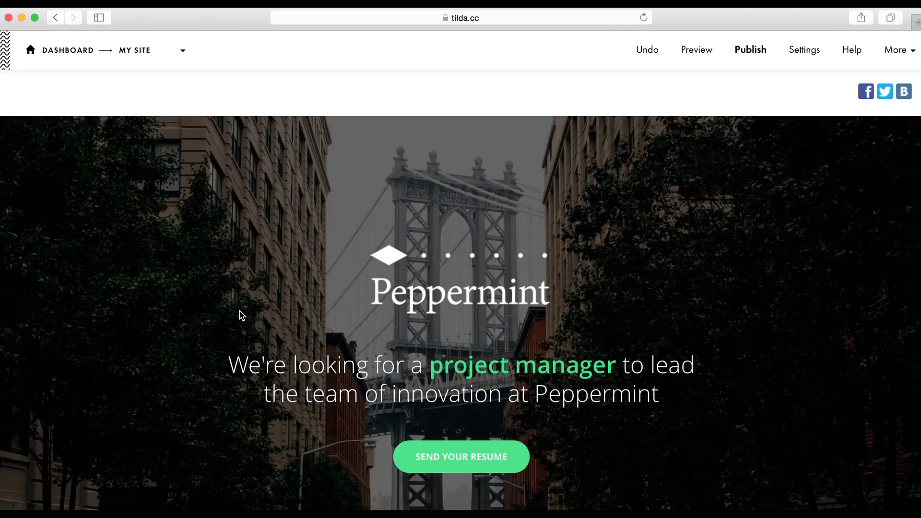
mouse_move(288, 255)
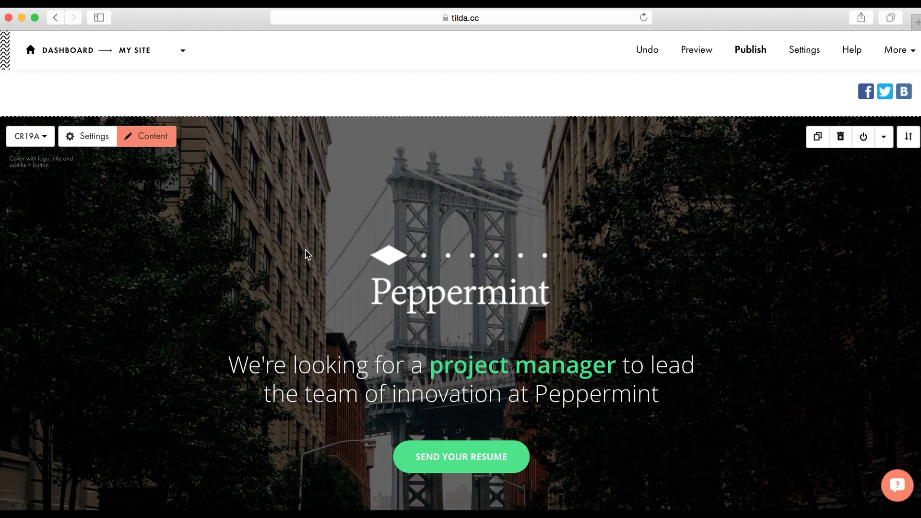
scroll(307, 254, down, 2)
scroll(307, 254, up, 2)
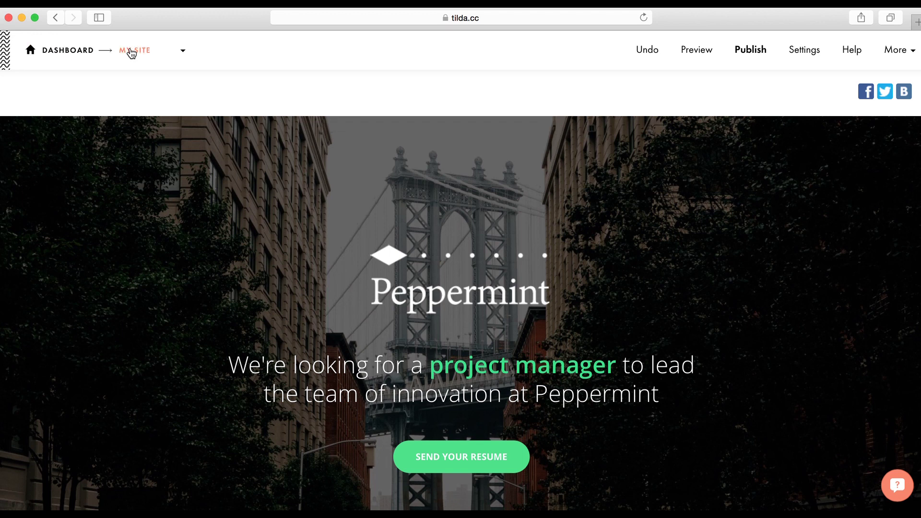
click(186, 54)
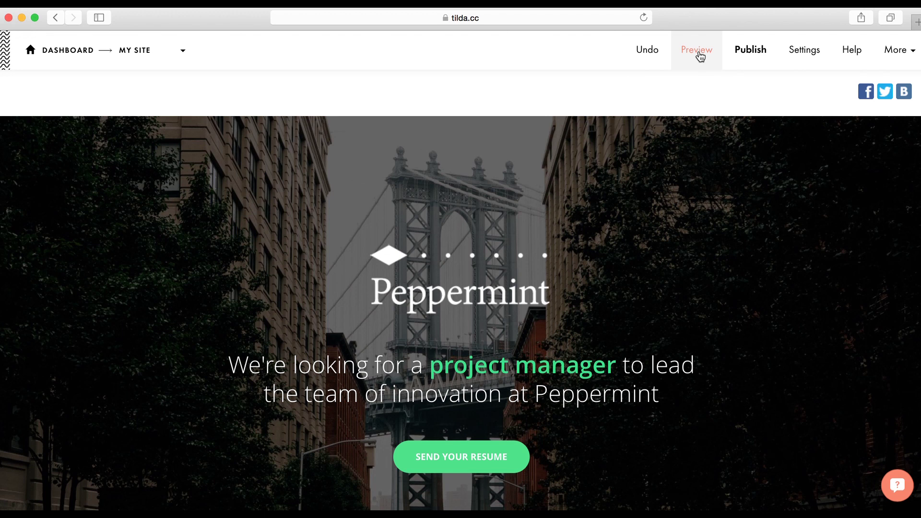
click(749, 56)
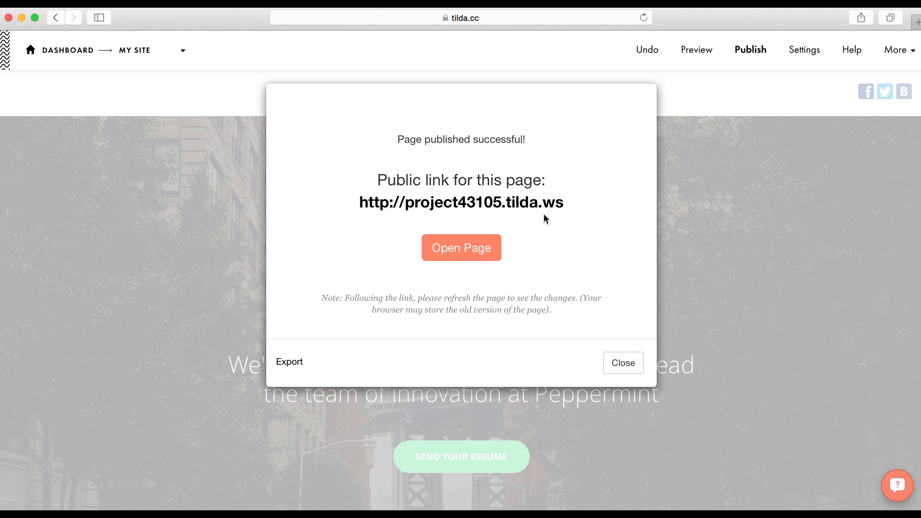
click(623, 365)
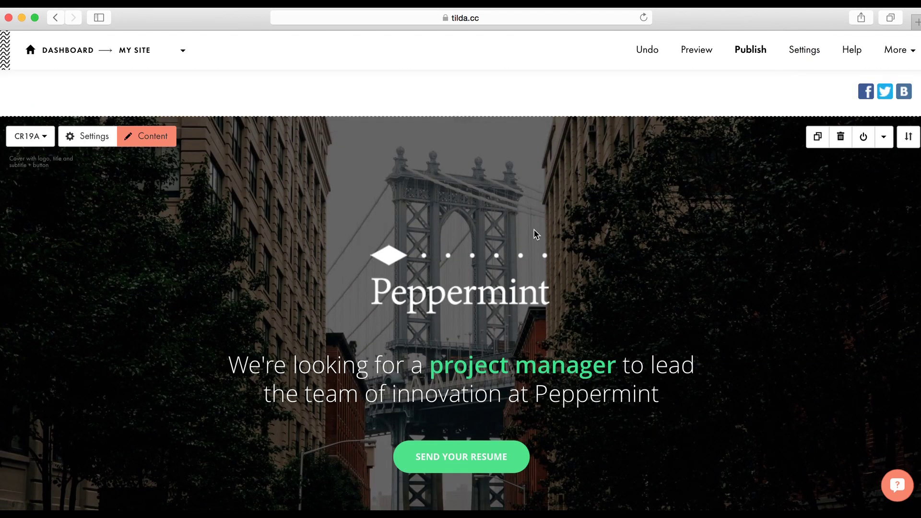
At the bottom of the Home Page, add a Text block and then delete it again
scroll(535, 233, down, 3)
scroll(535, 234, down, 2)
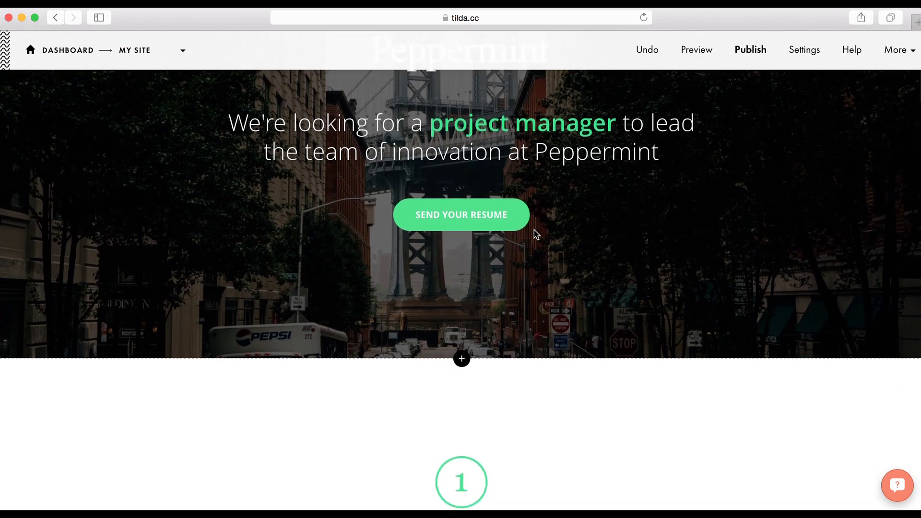
scroll(534, 234, down, 3)
scroll(534, 233, down, 2)
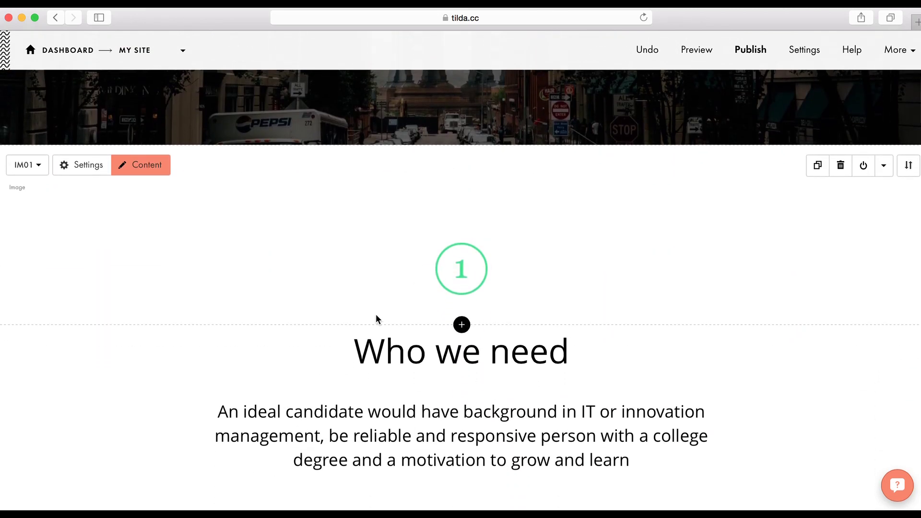
scroll(376, 317, down, 2)
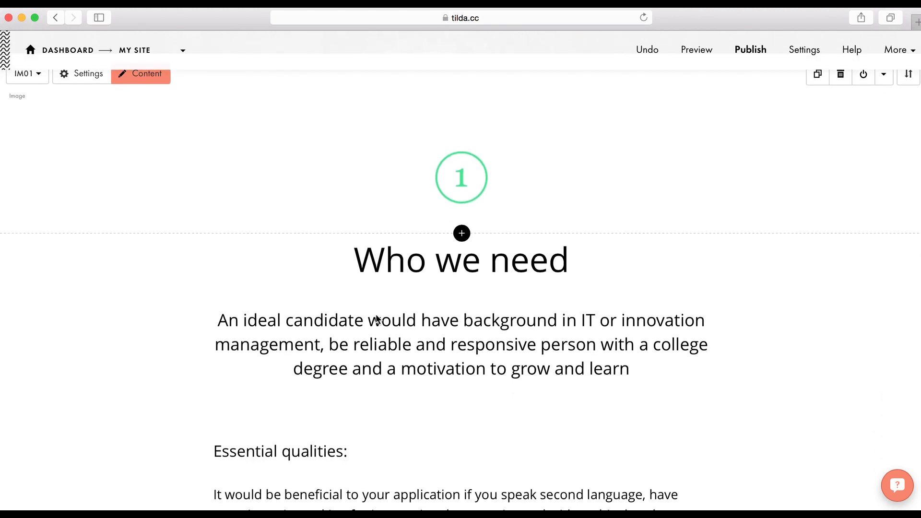
scroll(376, 314, down, 1)
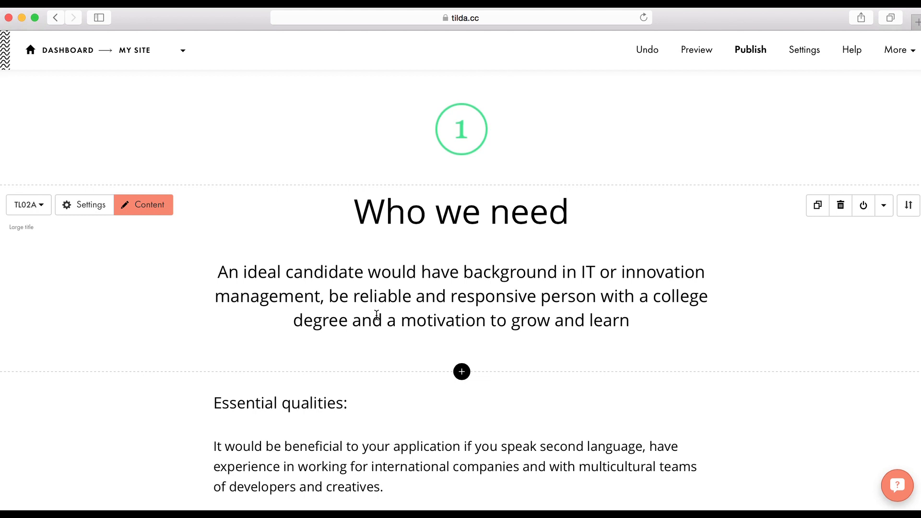
scroll(377, 314, down, 15)
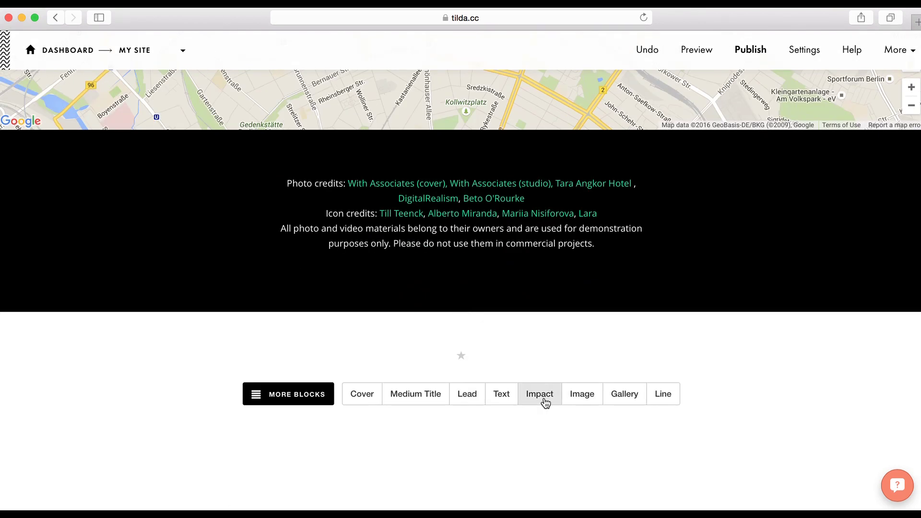
click(500, 396)
mouse_move(533, 225)
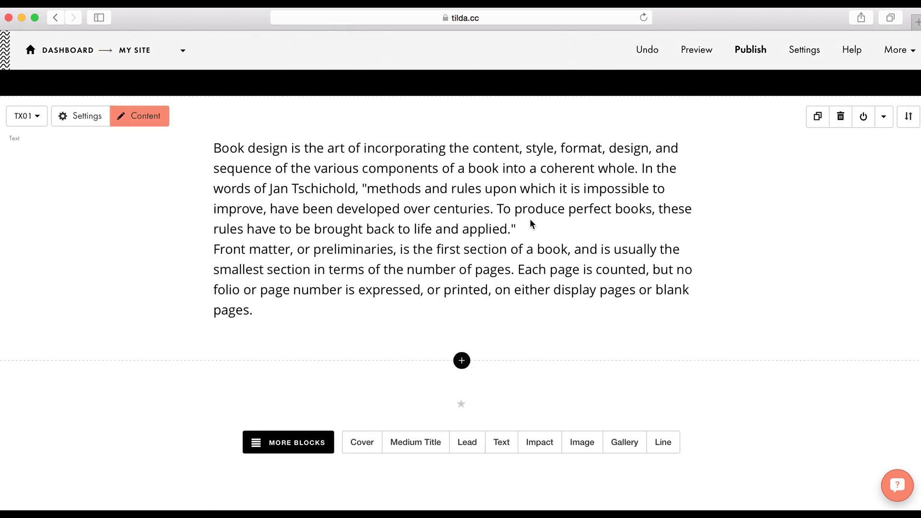
click(840, 117)
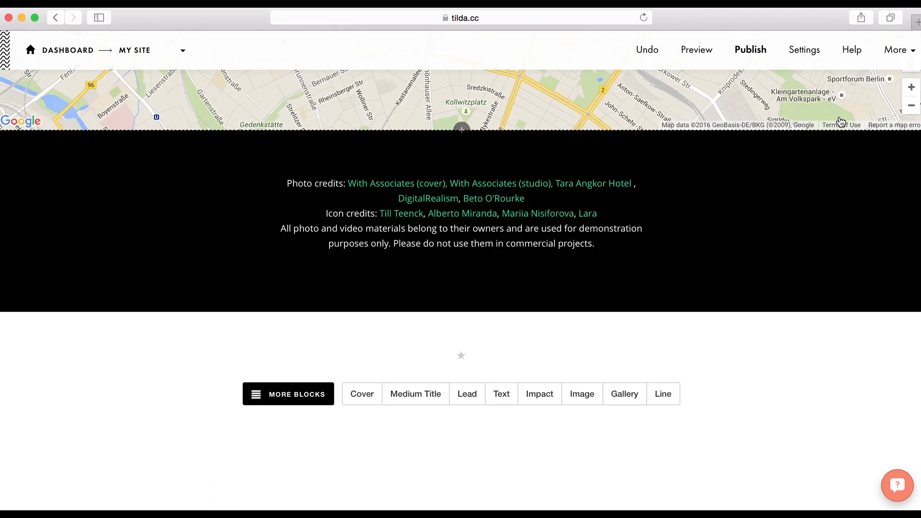
Browse the Blocks library's Cover, Title, Text, Gallery and Direct speech categories
click(296, 395)
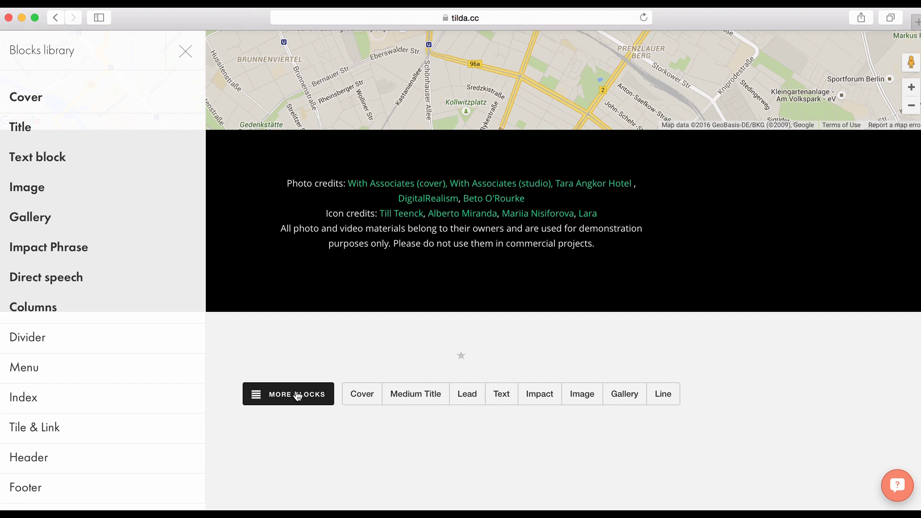
click(107, 106)
click(106, 105)
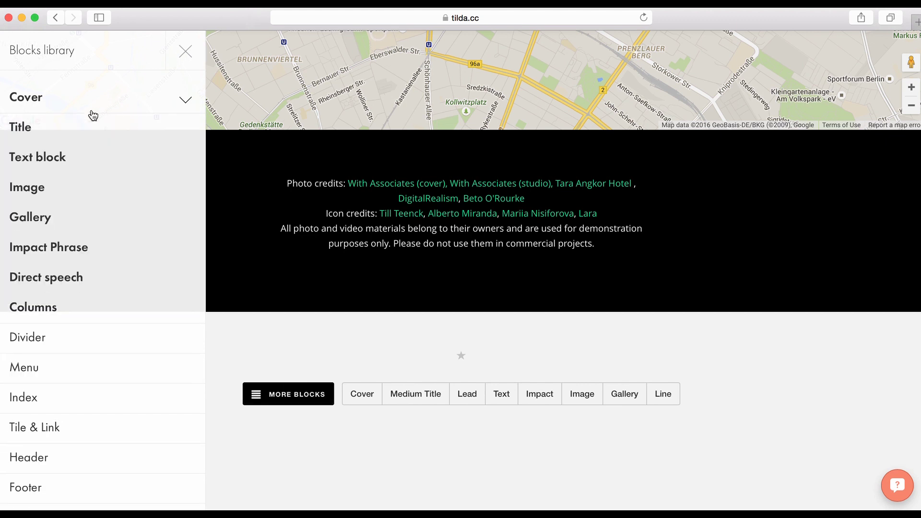
click(82, 131)
click(80, 130)
click(62, 157)
click(62, 157)
click(46, 212)
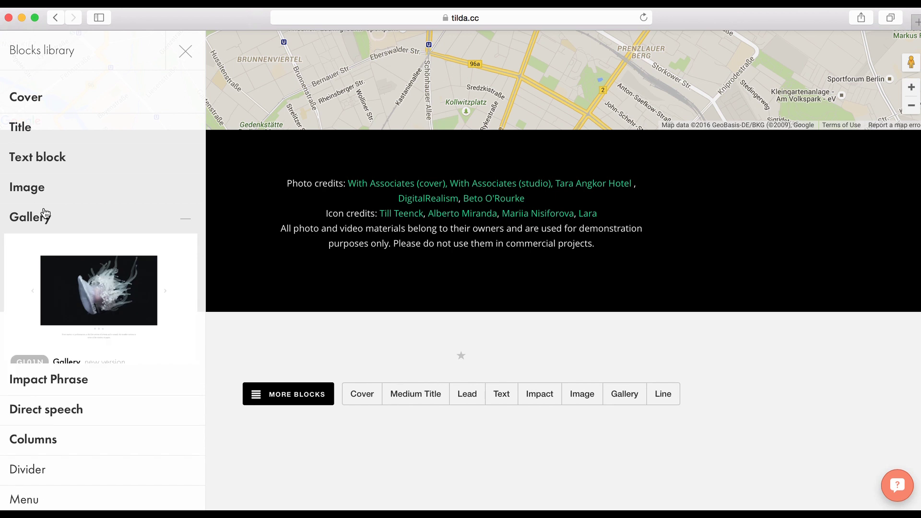
click(46, 213)
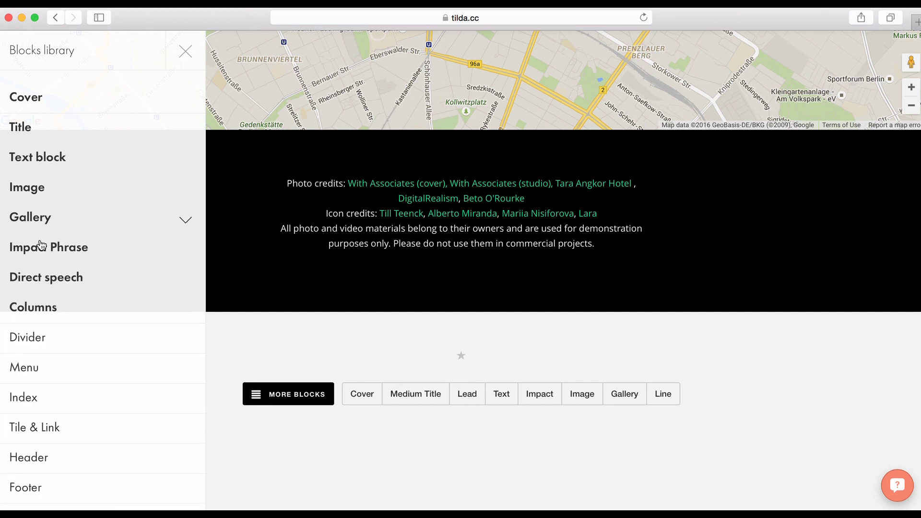
click(36, 279)
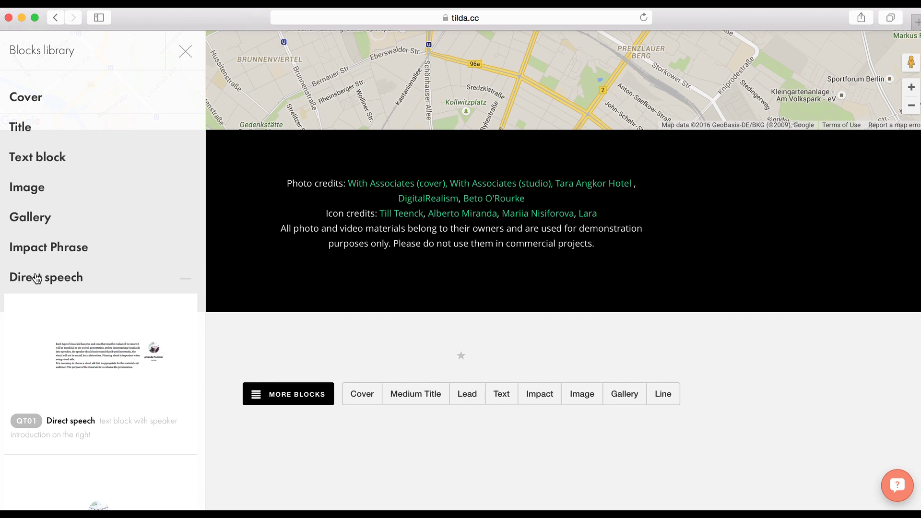
click(36, 278)
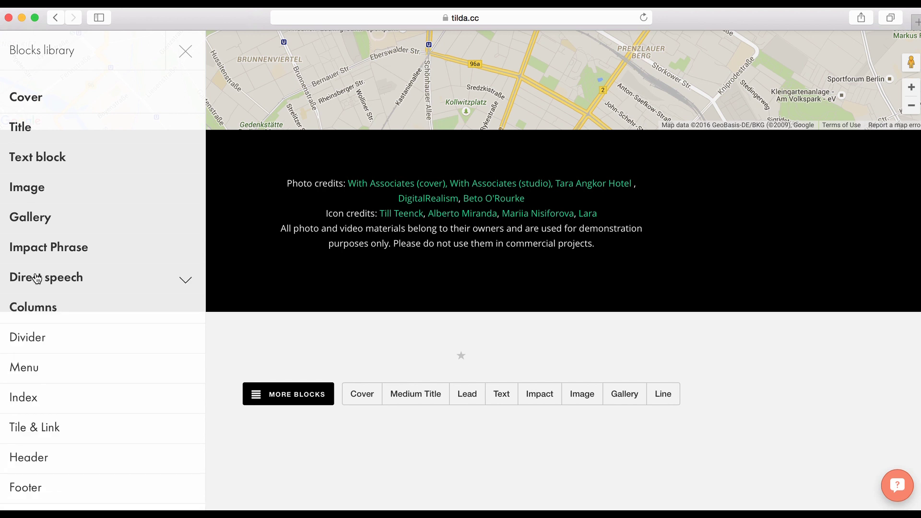
Add the CR08 cover block from the Cover category to the page
click(59, 105)
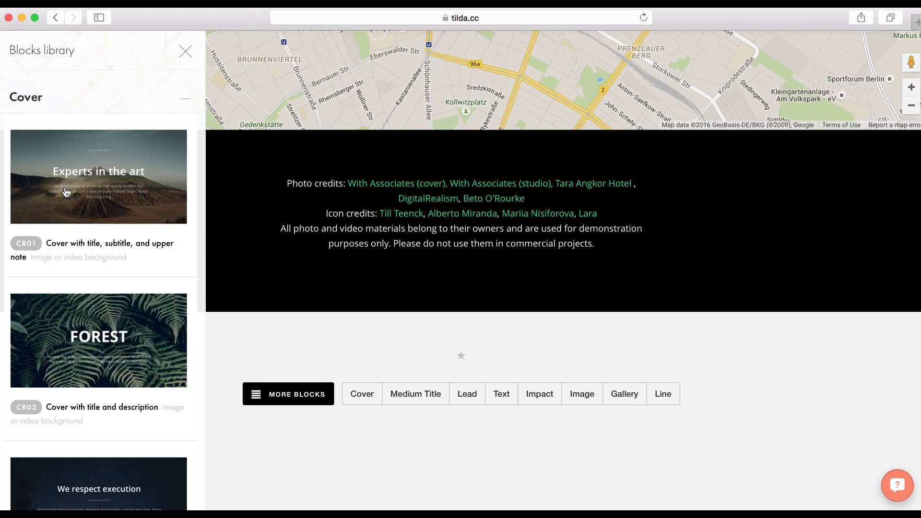
scroll(62, 144, down, 3)
scroll(66, 192, down, 8)
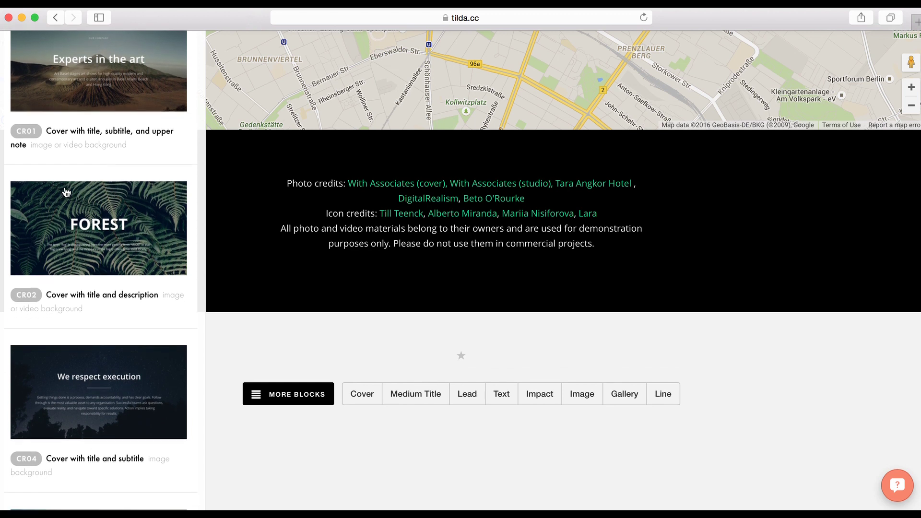
scroll(67, 192, down, 10)
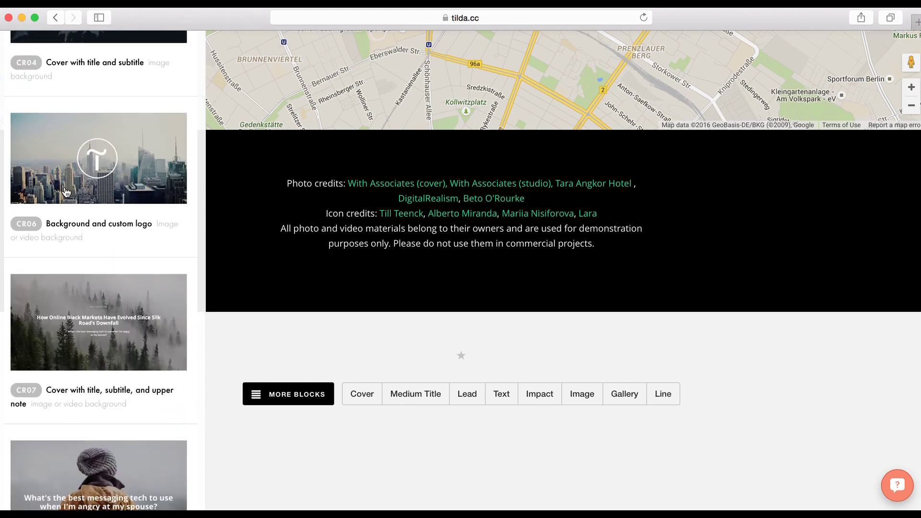
scroll(67, 192, down, 3)
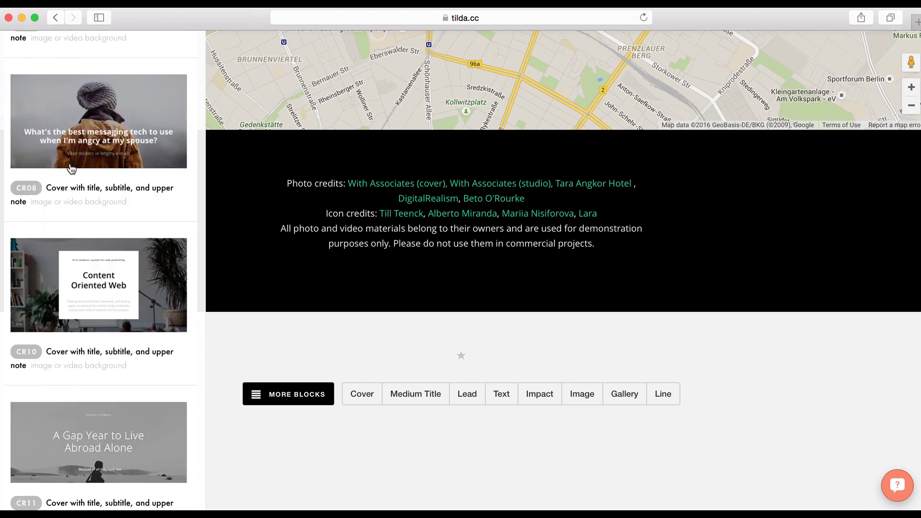
click(102, 120)
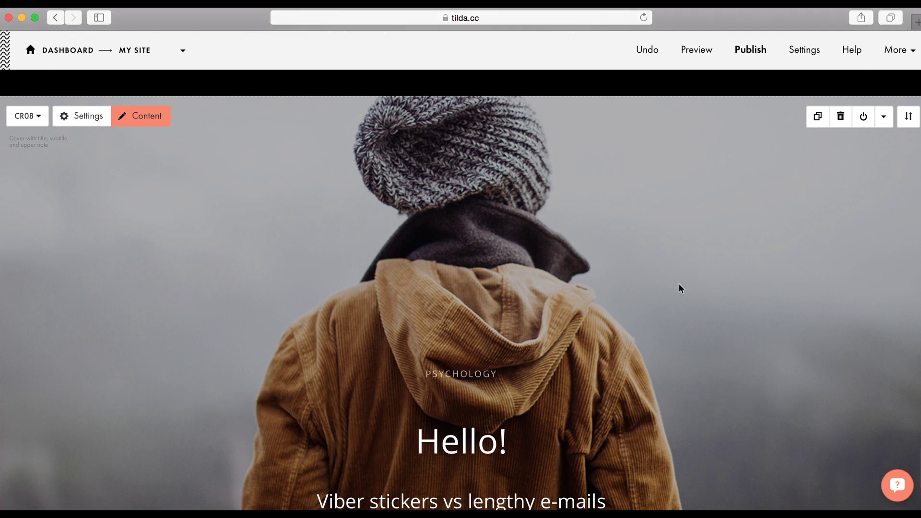
Undo the cover's title edit and drag the bridge street photo from Finder in as the CR08 background
click(652, 52)
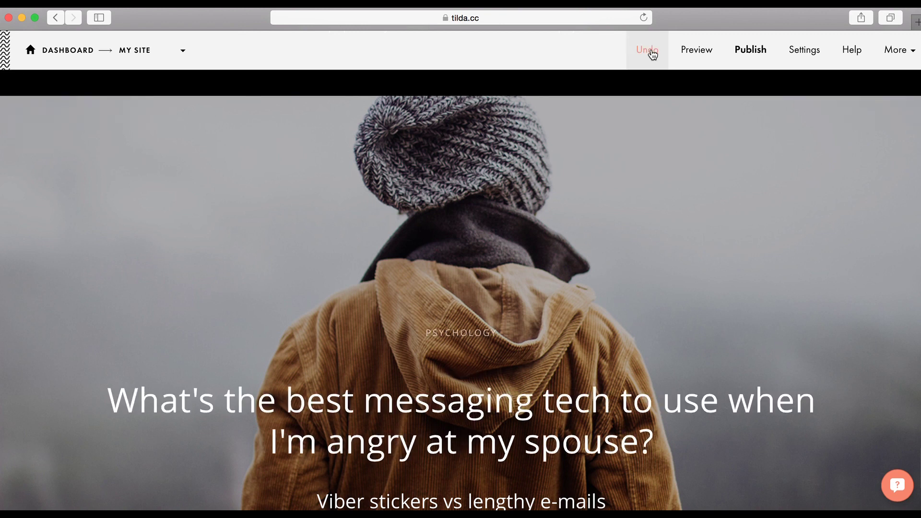
mouse_move(553, 229)
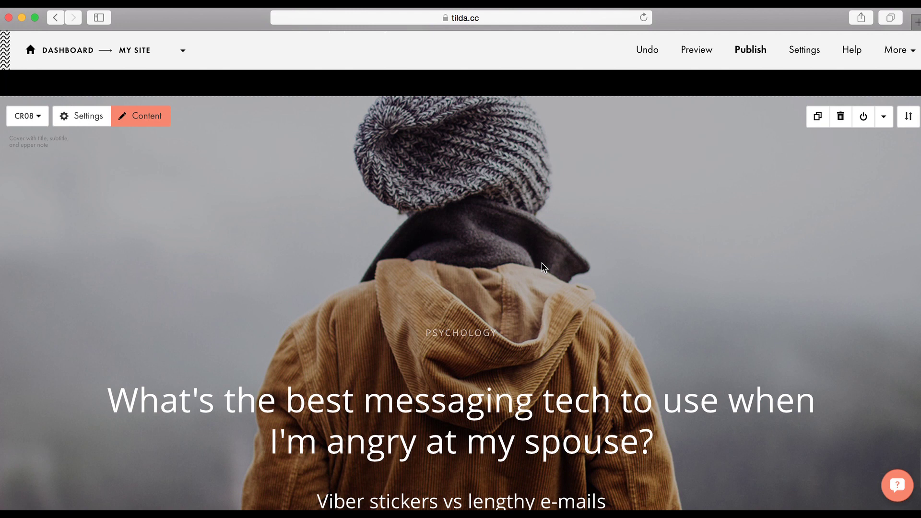
key(super+Tab)
key(super+Tab)
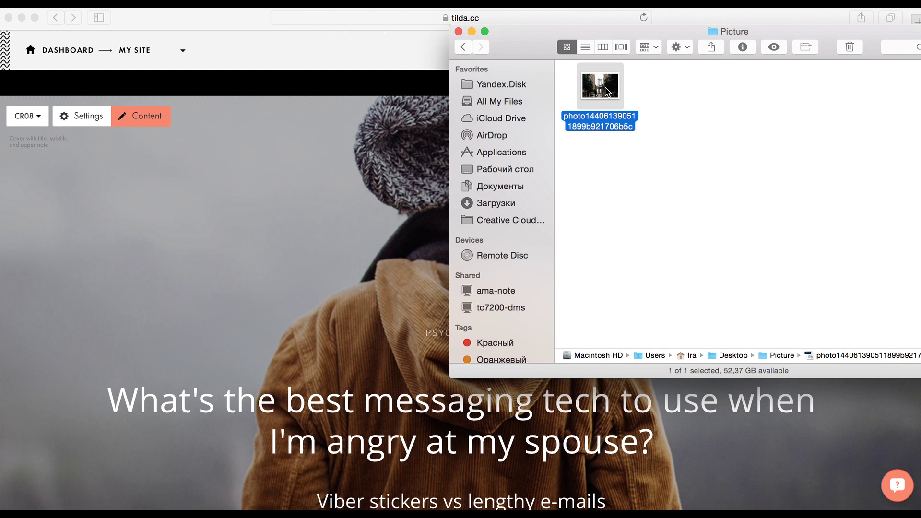
drag(607, 91, 275, 195)
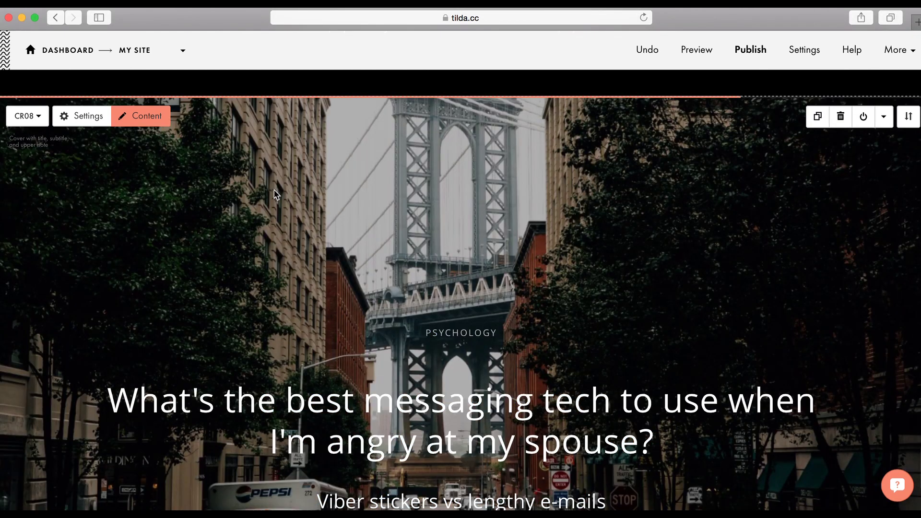
Add an IM01 image block below the cover and fill it with the bridge photo from Finder
scroll(288, 230, down, 2)
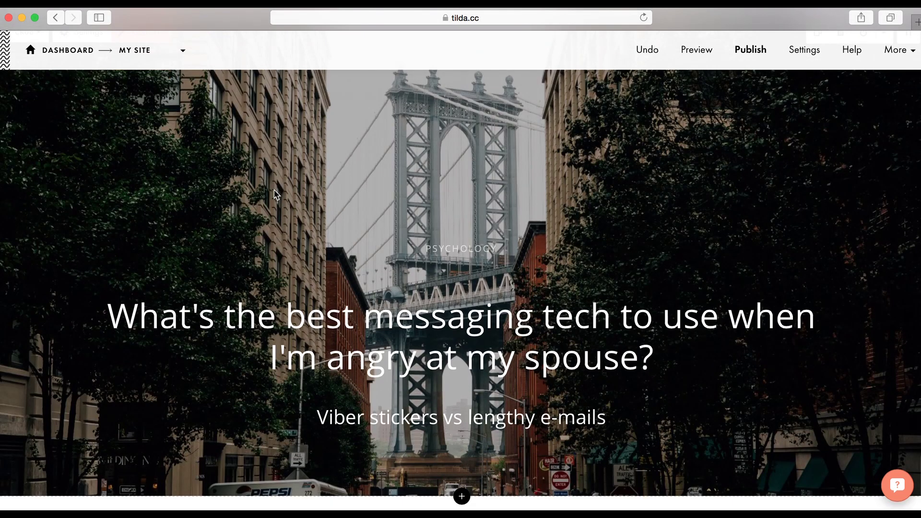
scroll(317, 290, down, 4)
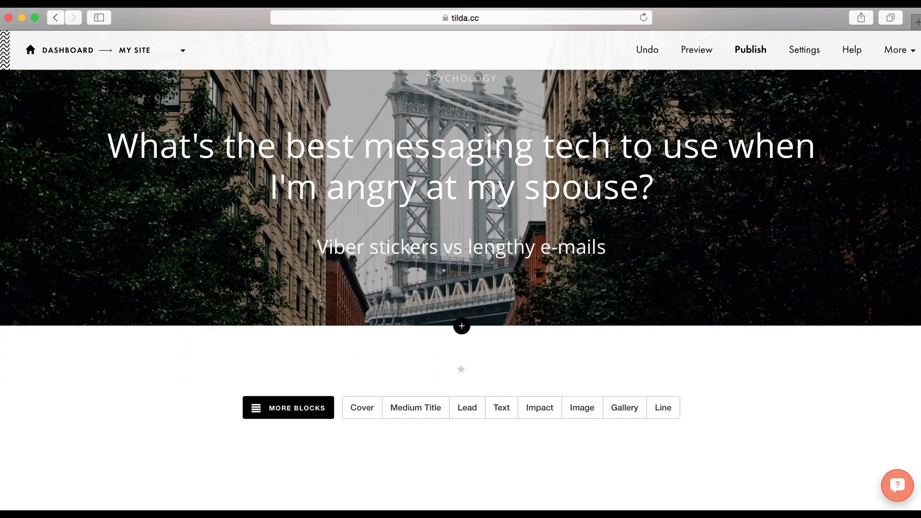
click(587, 411)
key(super+Tab)
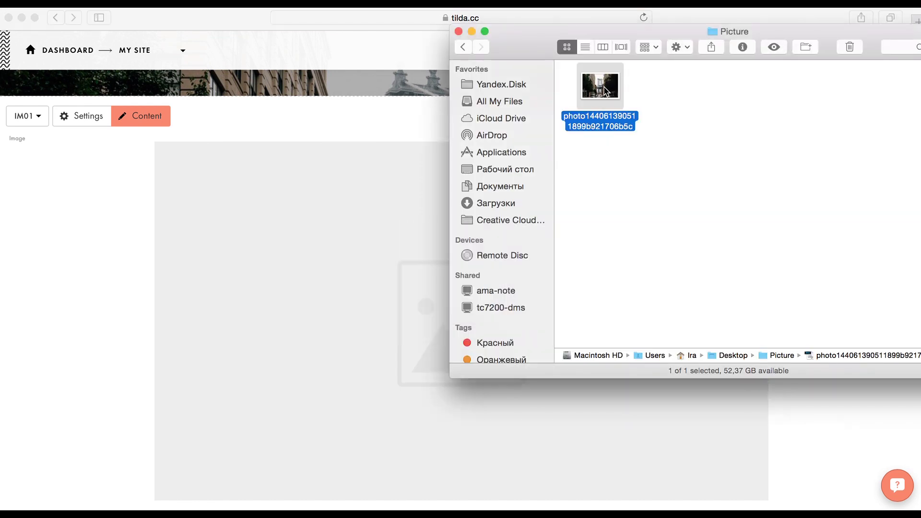
click(598, 95)
drag(599, 95, 354, 251)
scroll(354, 251, down, 3)
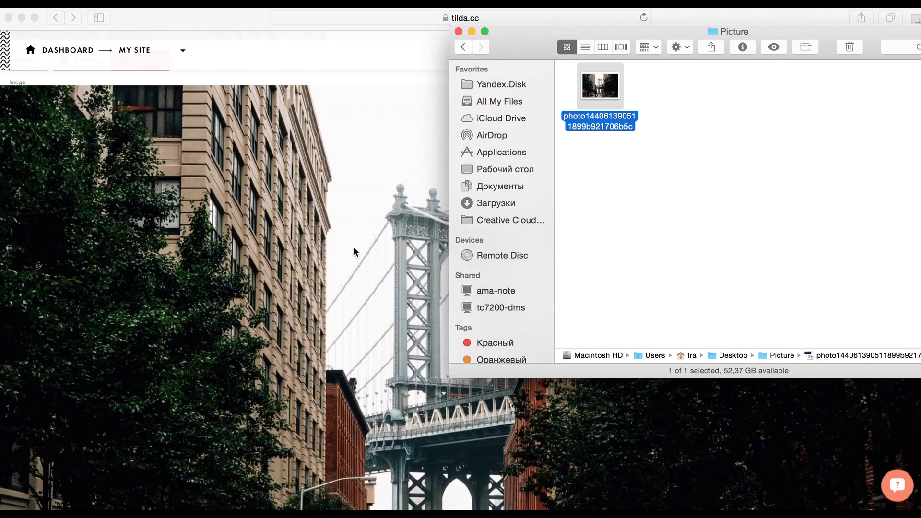
click(267, 263)
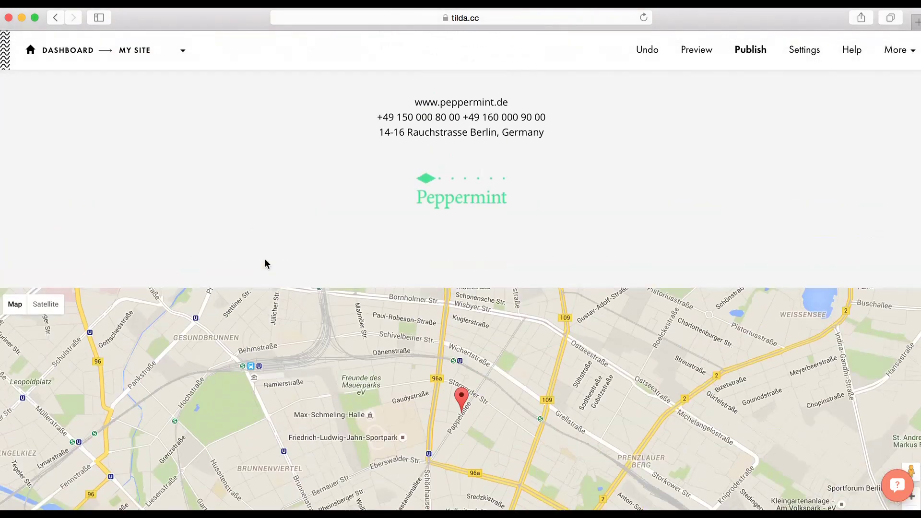
Insert an IM04 Image with Text on field block above the Meet our team section
scroll(264, 263, up, 15)
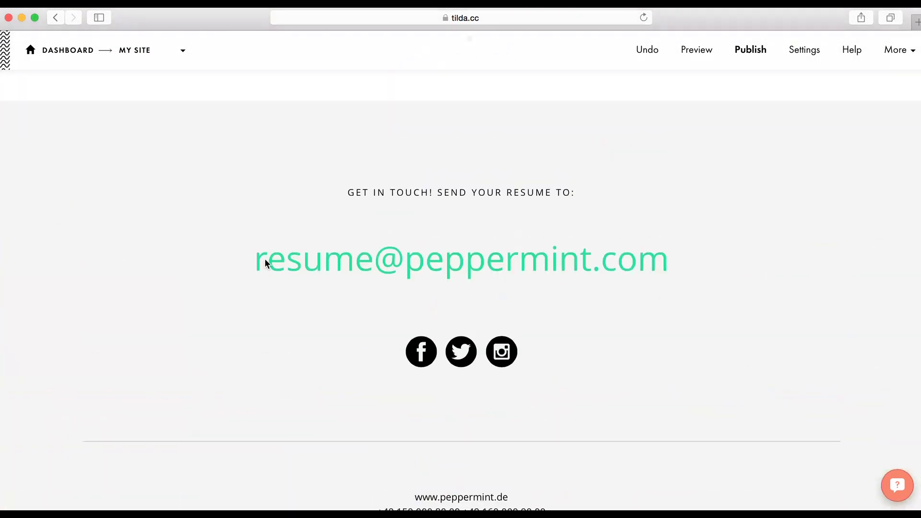
scroll(265, 263, down, 3)
mouse_move(467, 256)
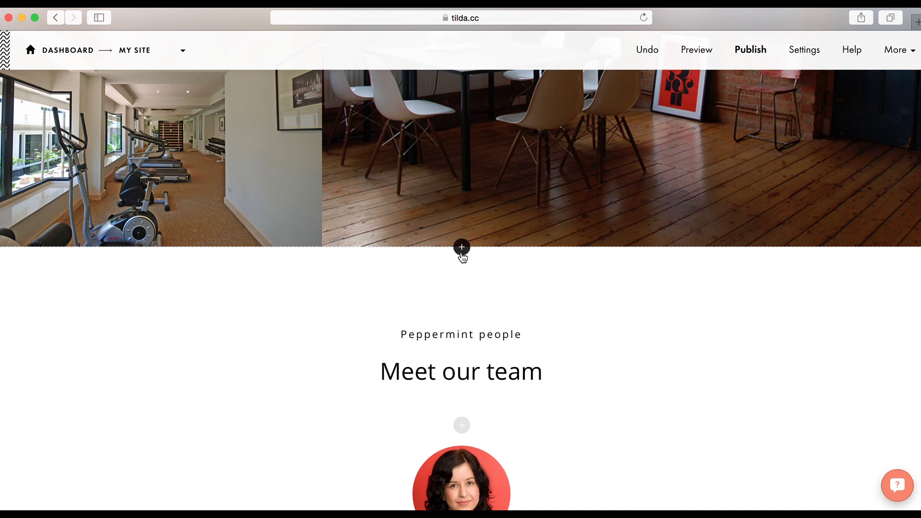
click(463, 252)
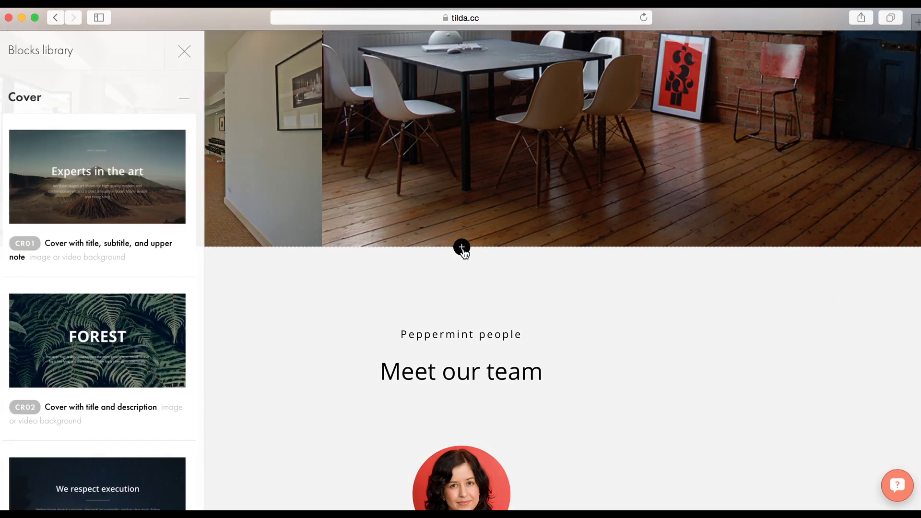
click(40, 97)
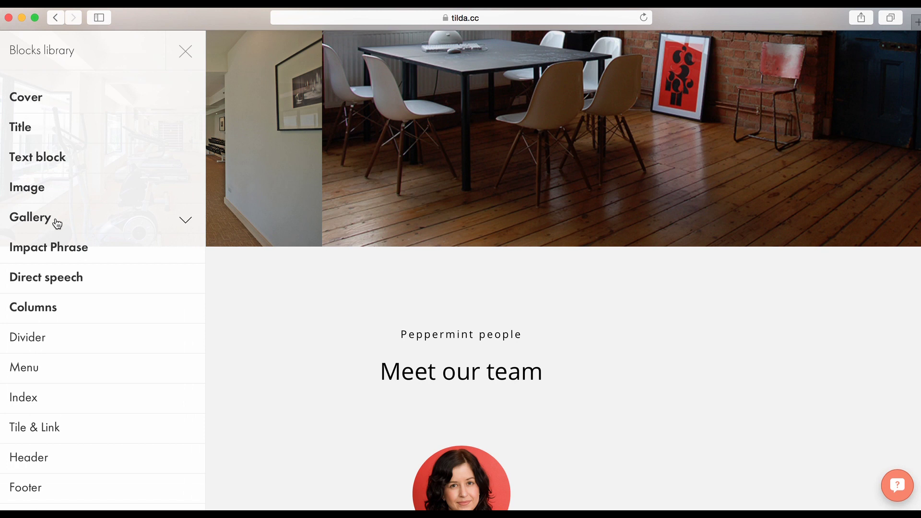
click(49, 186)
scroll(78, 401, down, 2)
scroll(79, 401, down, 3)
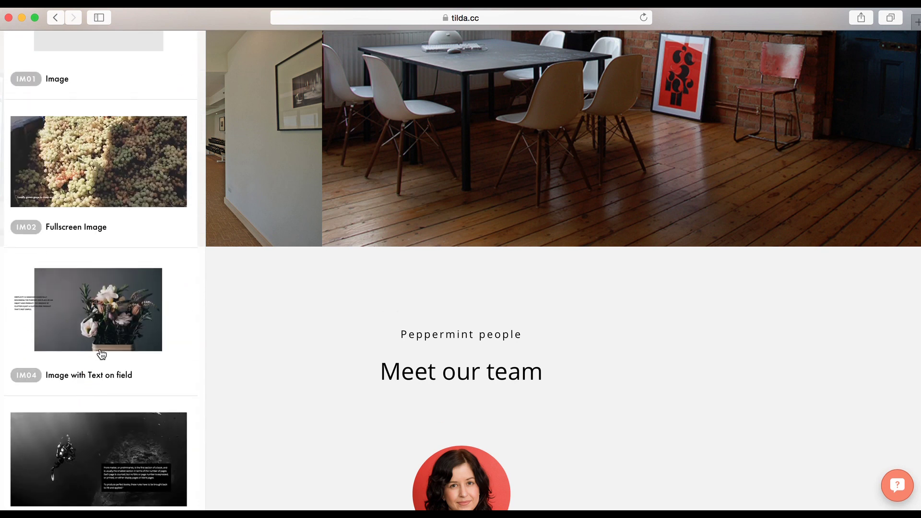
click(100, 352)
mouse_move(101, 353)
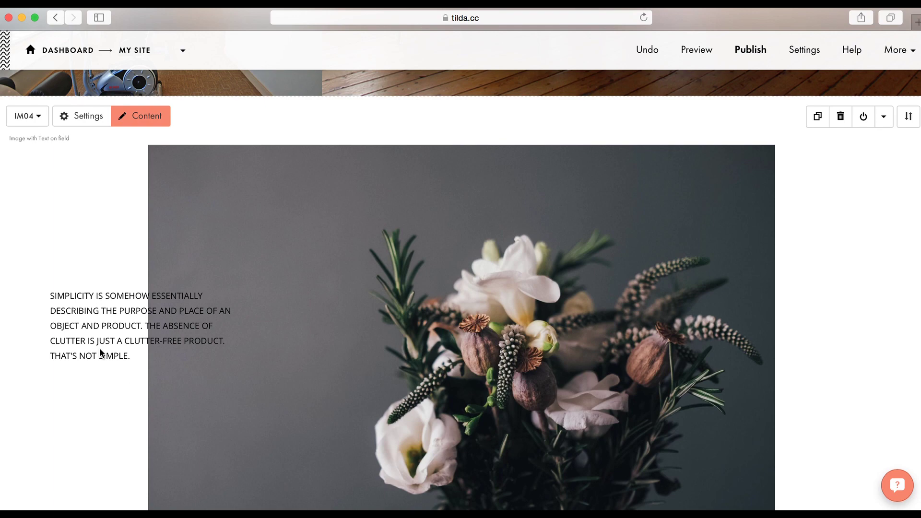
scroll(99, 347, up, 15)
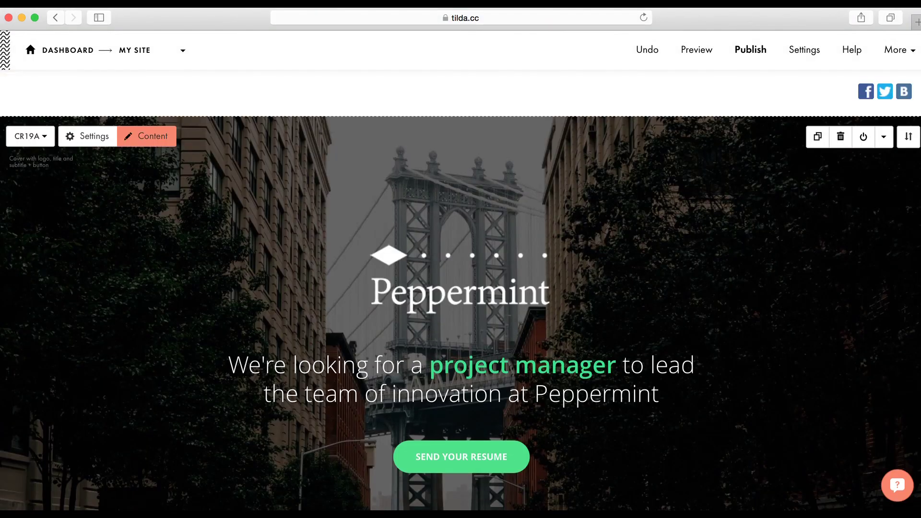
Set the CR19A Peppermint cover's alignment to Left and save the block settings
click(157, 139)
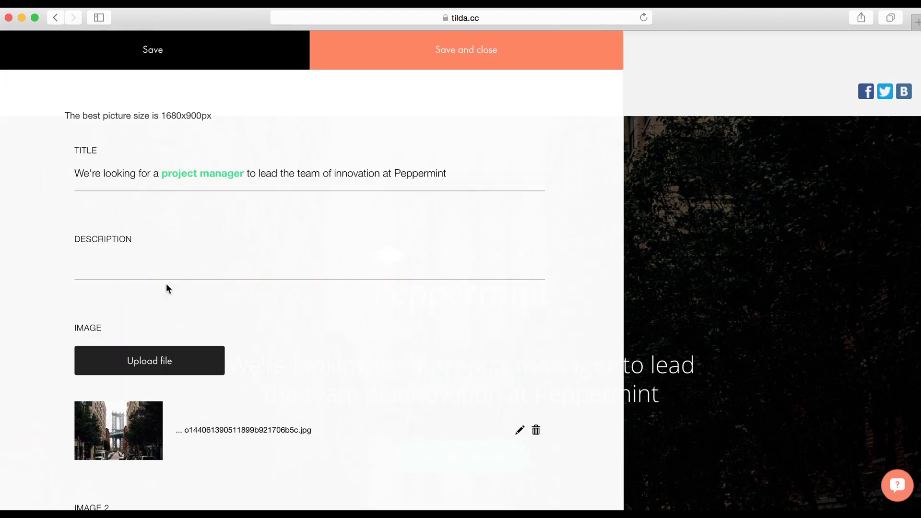
click(634, 233)
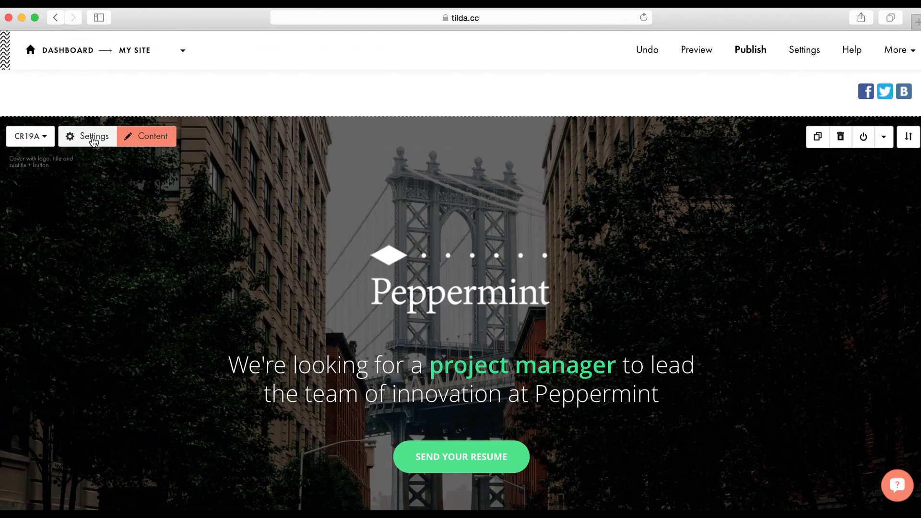
click(92, 139)
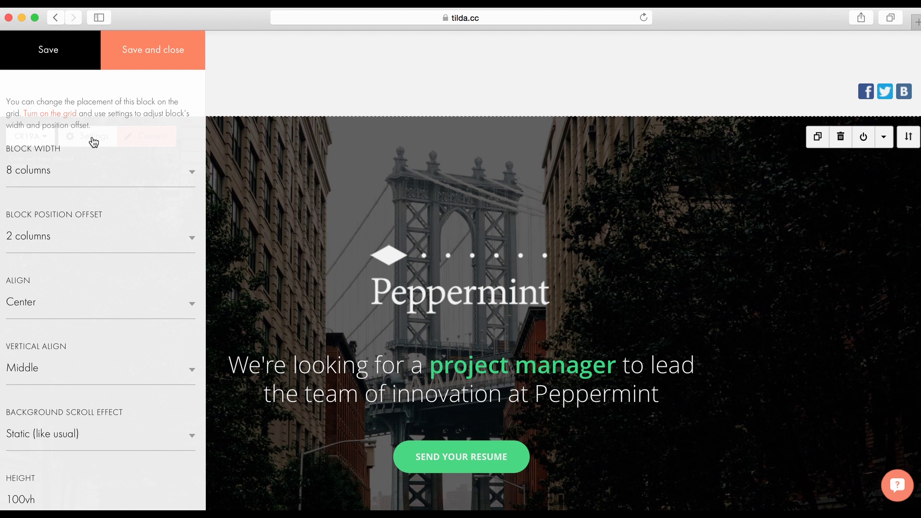
click(191, 308)
click(140, 296)
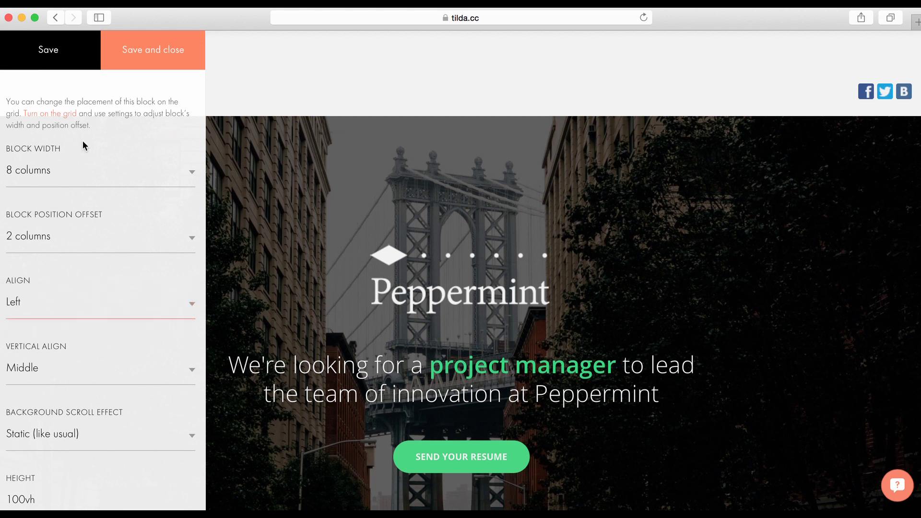
click(48, 52)
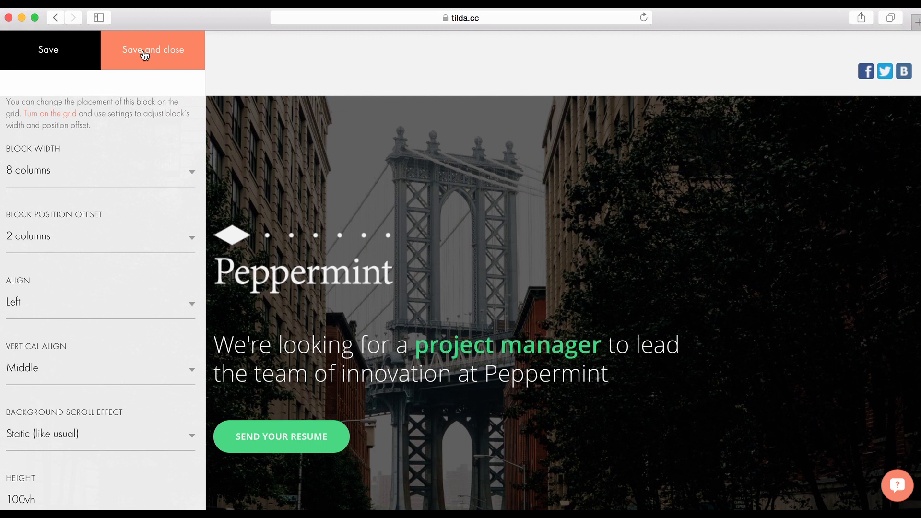
click(144, 52)
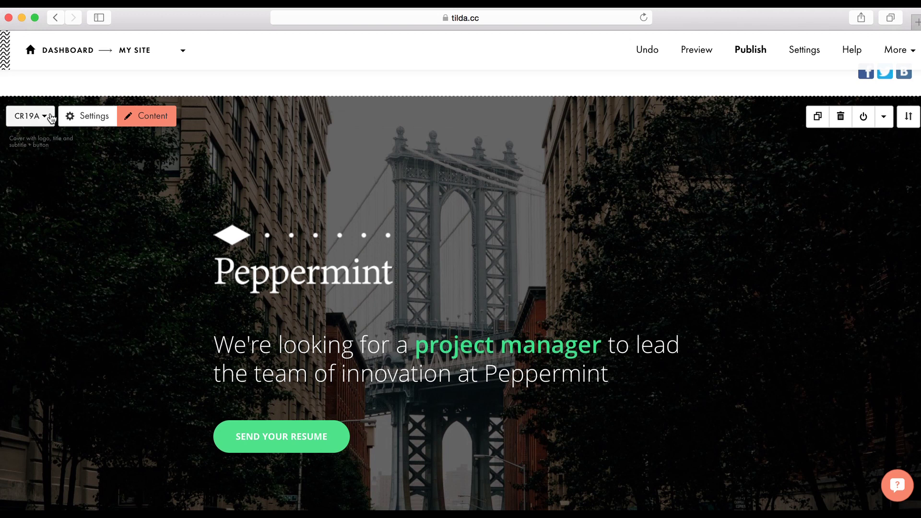
click(44, 118)
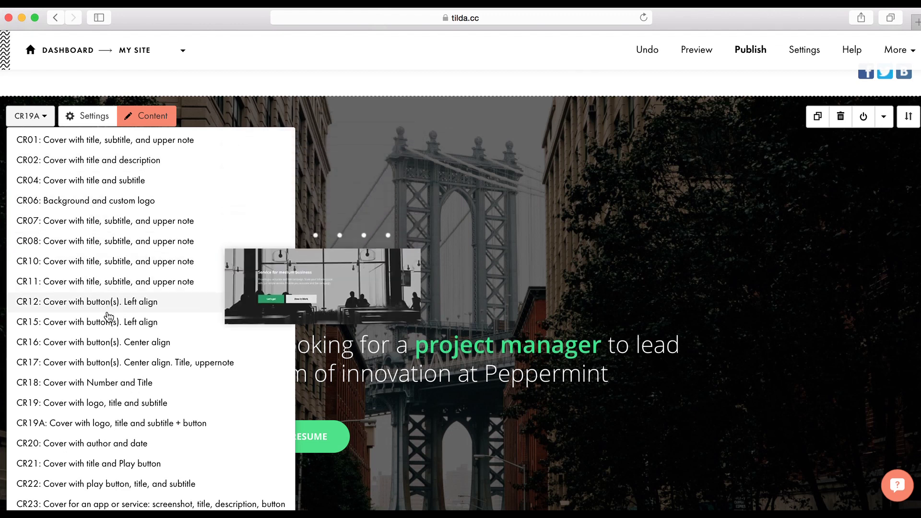
click(110, 165)
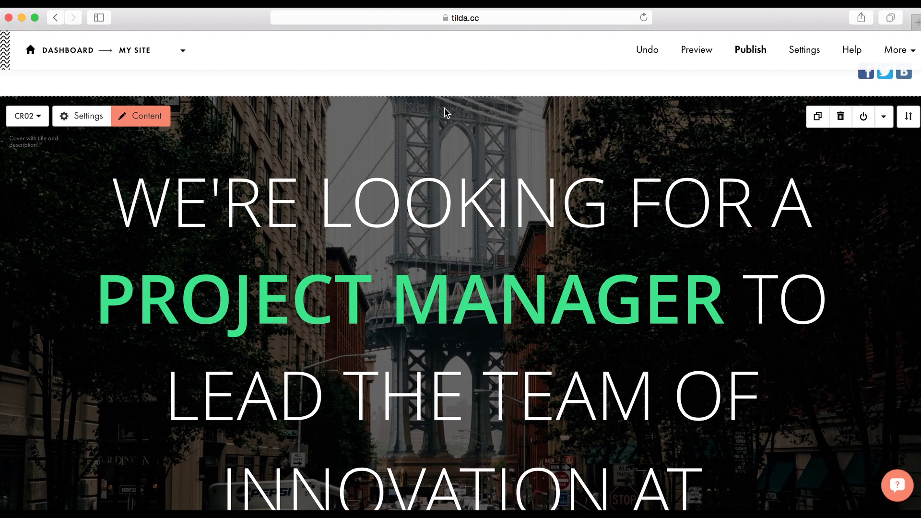
click(647, 49)
Duplicate and delete the cover, toggle Hide on the circled 1 IM01 block, then copy it
click(816, 118)
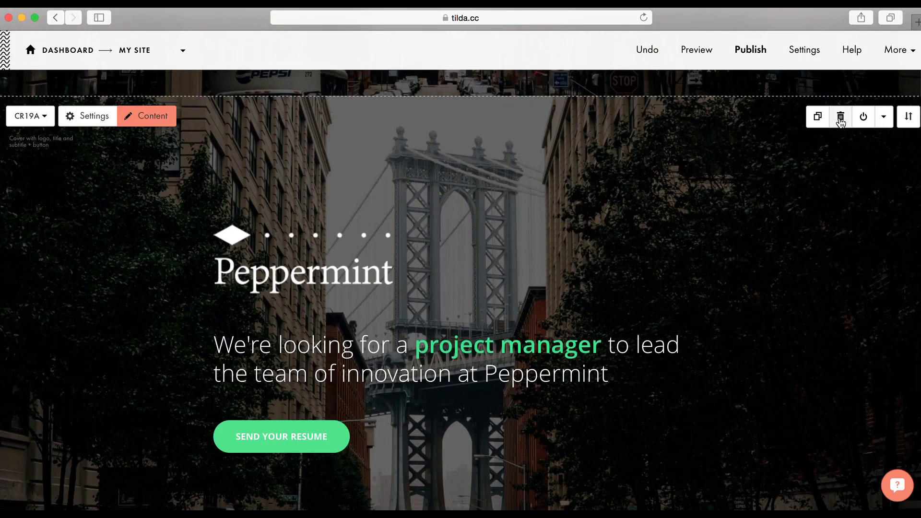
click(841, 118)
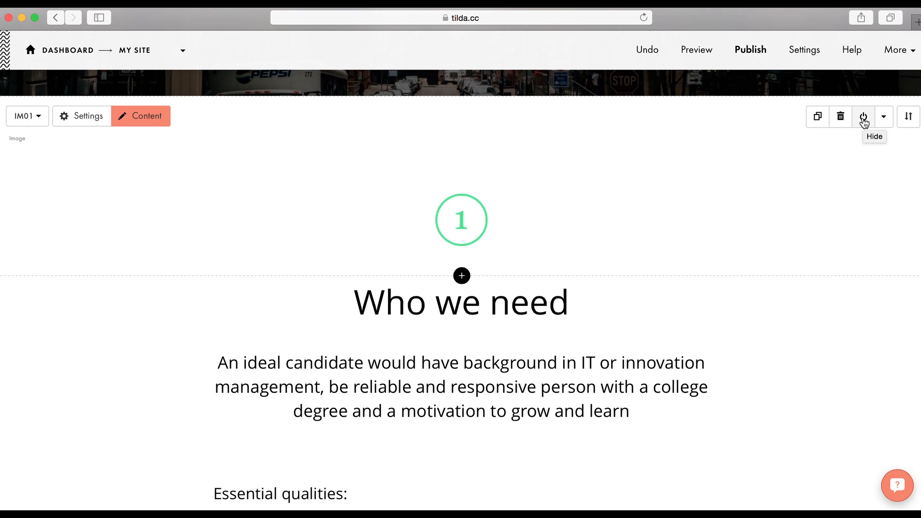
click(863, 119)
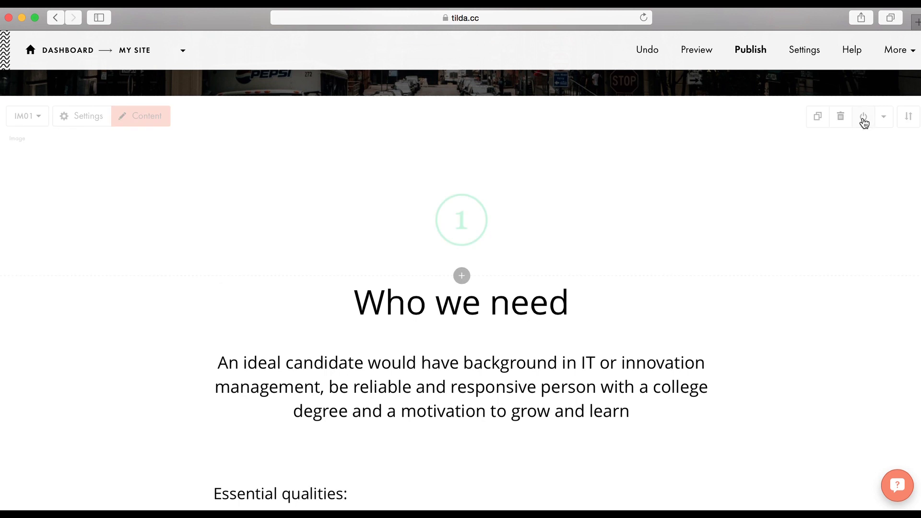
click(863, 118)
click(884, 119)
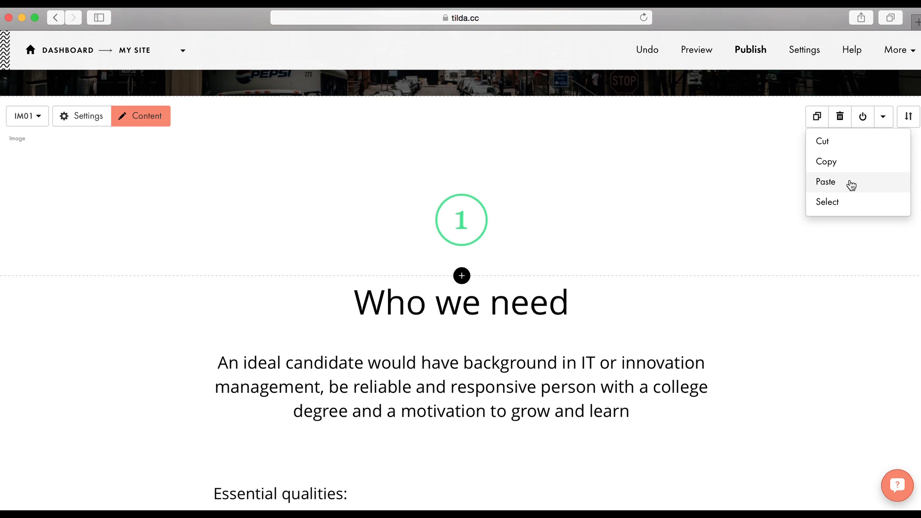
click(835, 162)
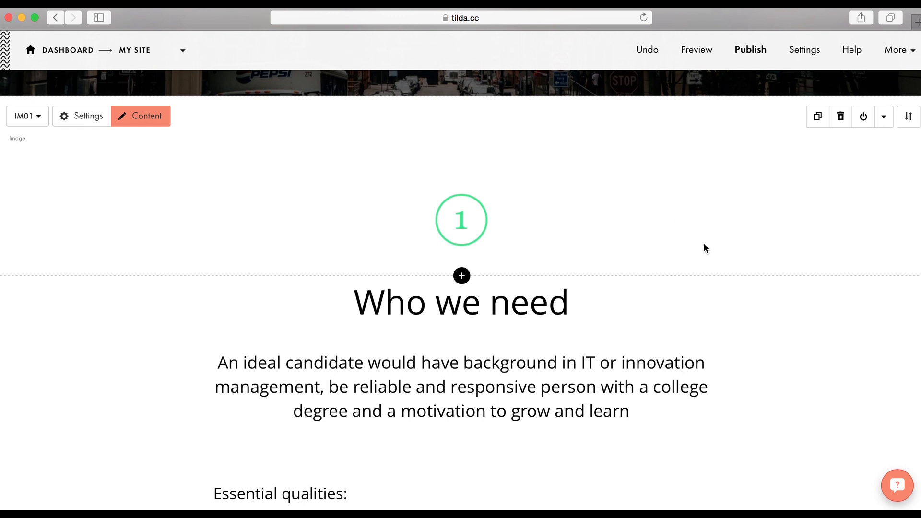
Paste the copied image block after the TL04 Essential qualities block, then move the TX01 paragraph above it
scroll(703, 248, down, 10)
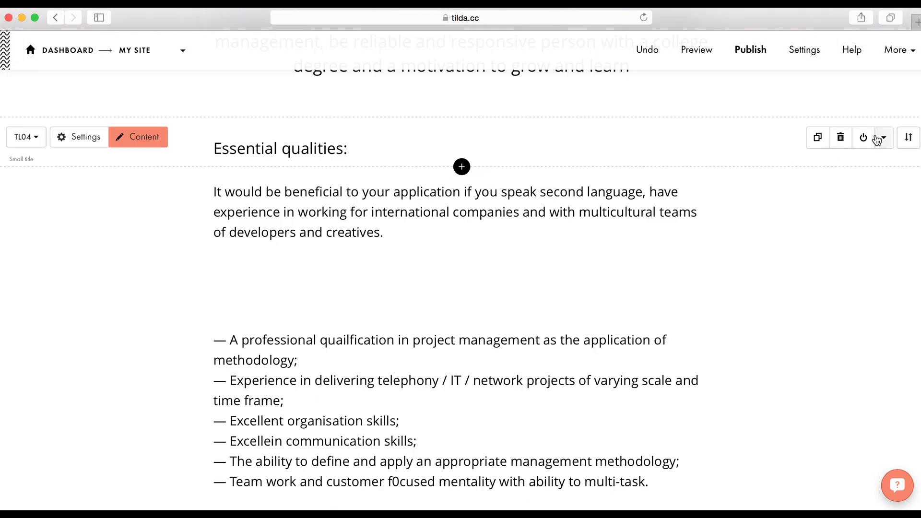
click(884, 140)
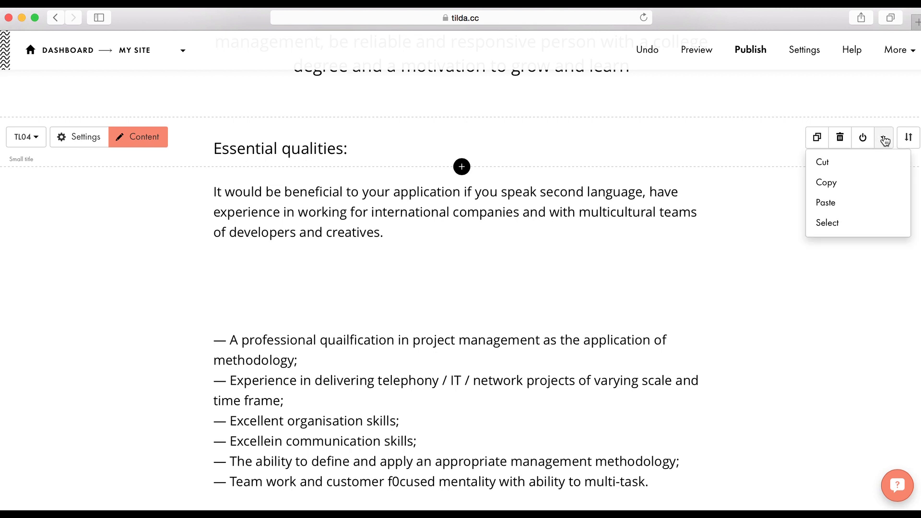
click(844, 204)
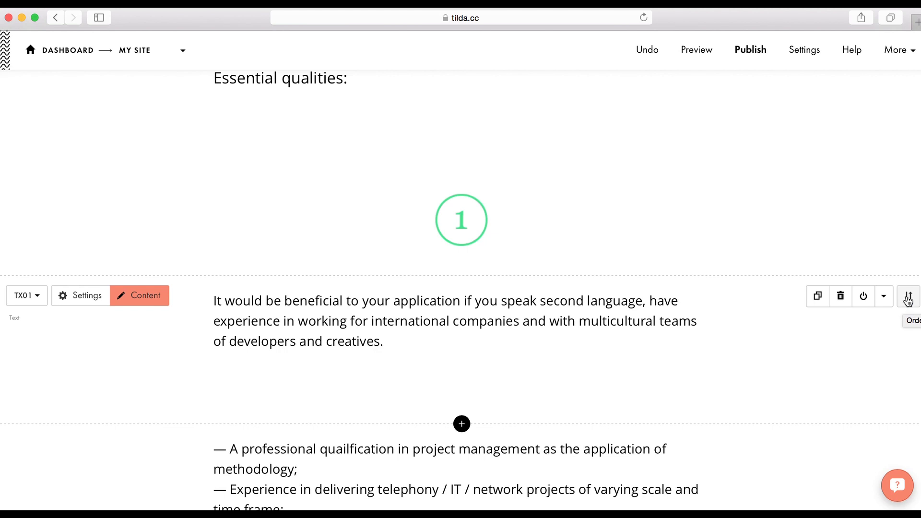
click(908, 299)
drag(908, 300, 888, 210)
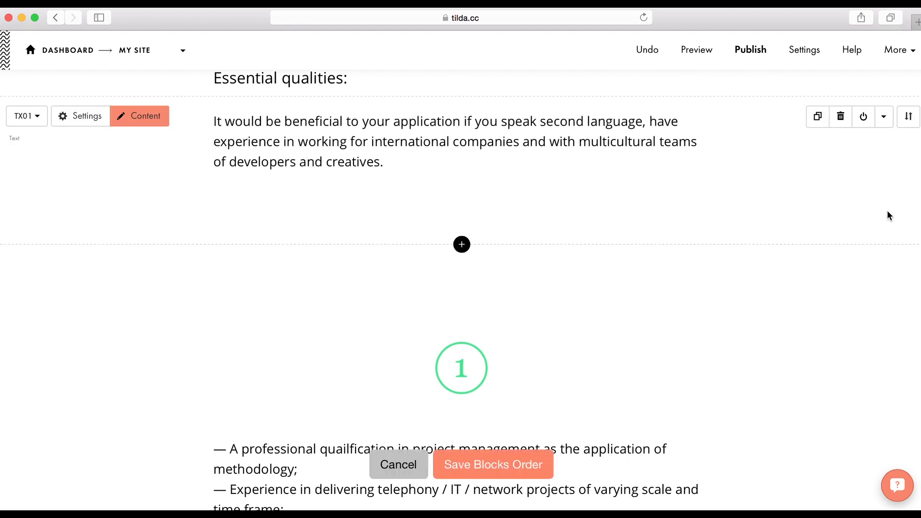
Upload the bridge street photo as the Peppermint cover's background image and save the content
scroll(623, 278, up, 15)
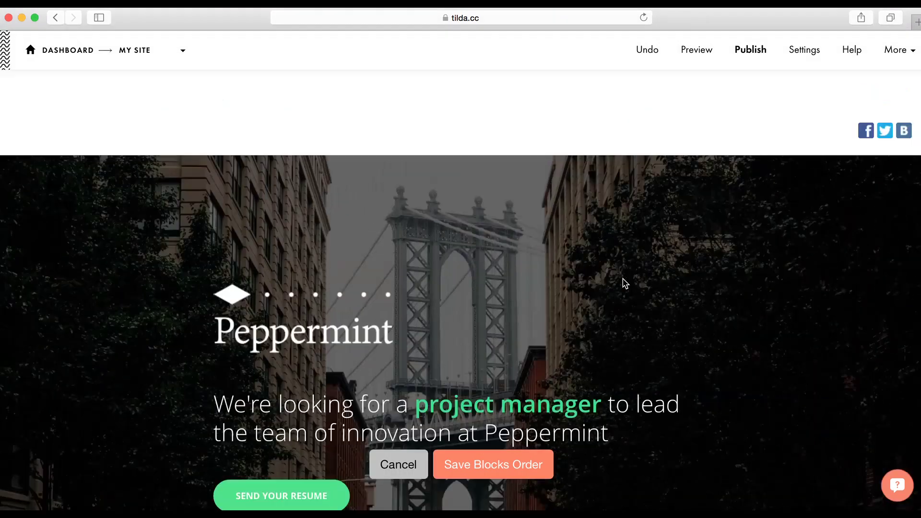
click(154, 146)
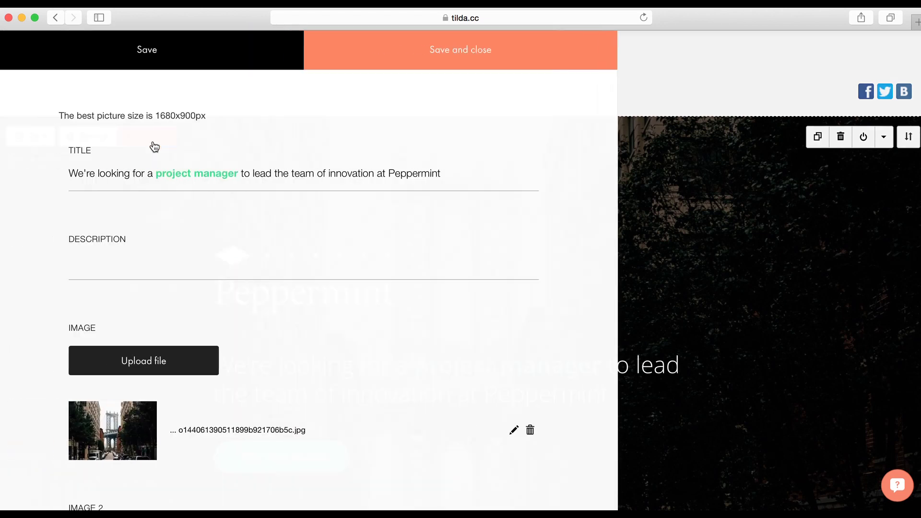
key(super+Tab)
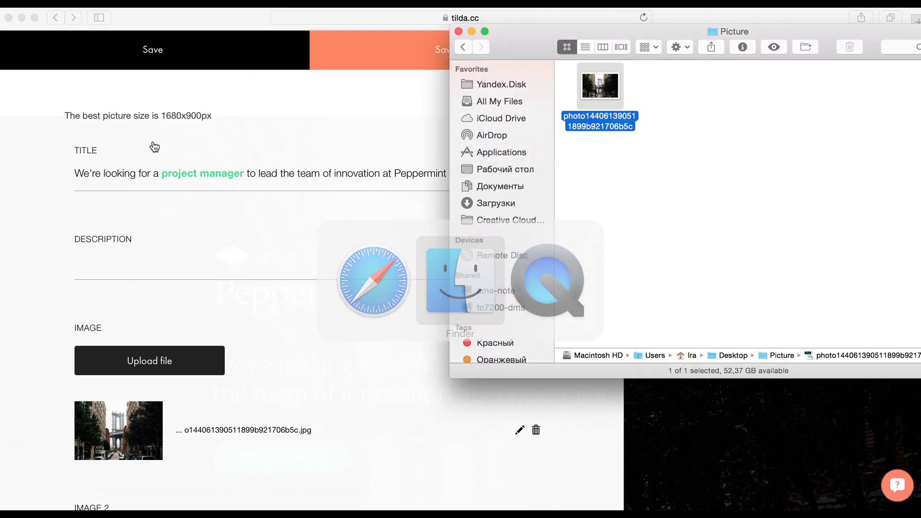
drag(601, 89, 142, 370)
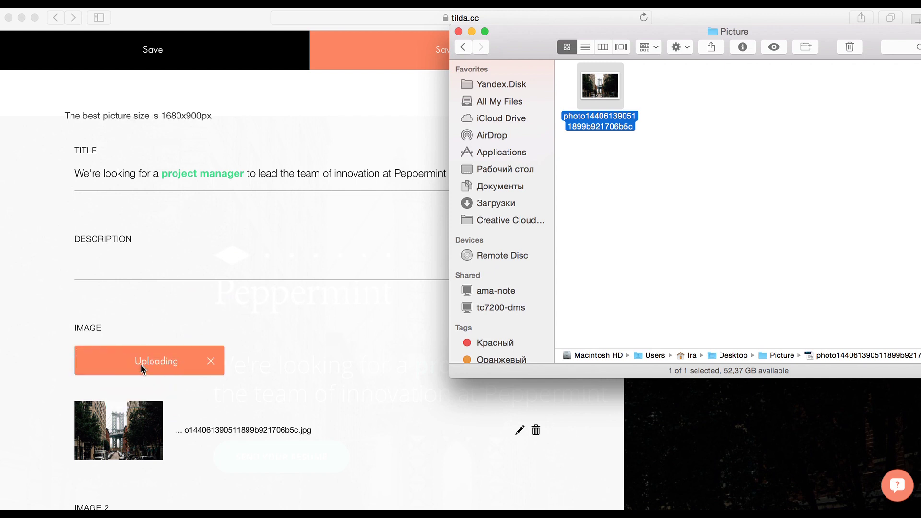
click(277, 312)
click(458, 60)
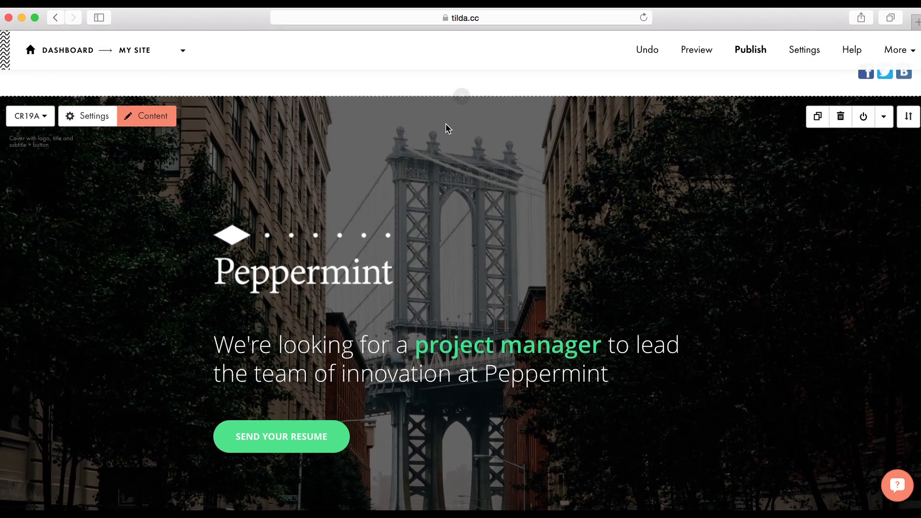
scroll(444, 136, down, 6)
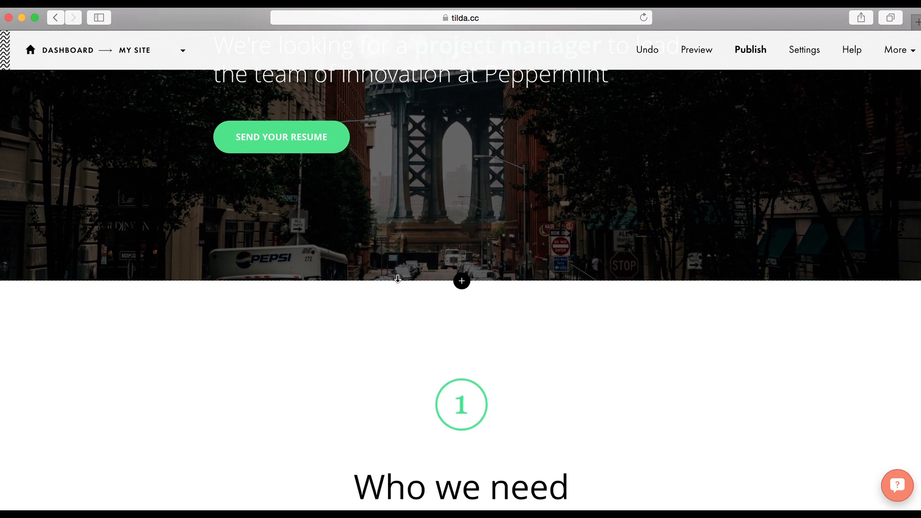
mouse_move(398, 278)
mouse_down()
mouse_move(385, 445)
mouse_move(382, 281)
mouse_up()
Create a new page from the Expo template, headed 'Hong Kong Architecture Expo'
click(139, 53)
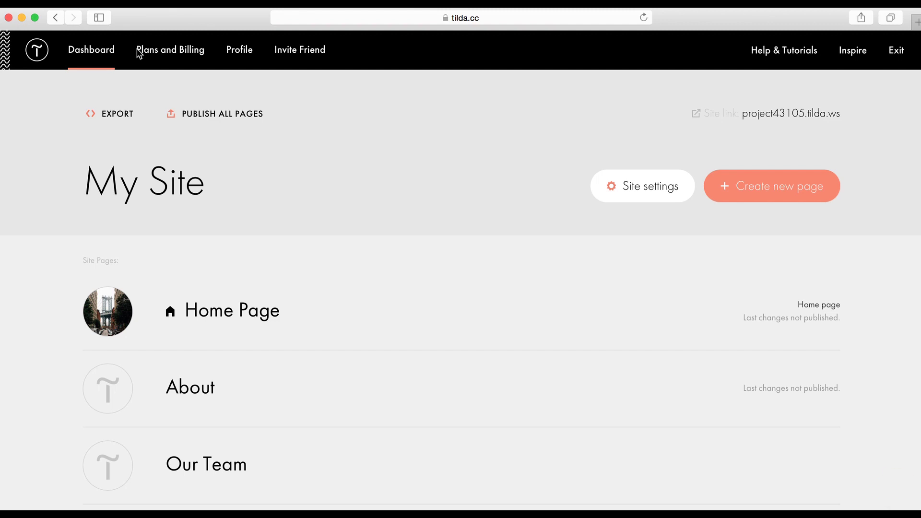
click(751, 191)
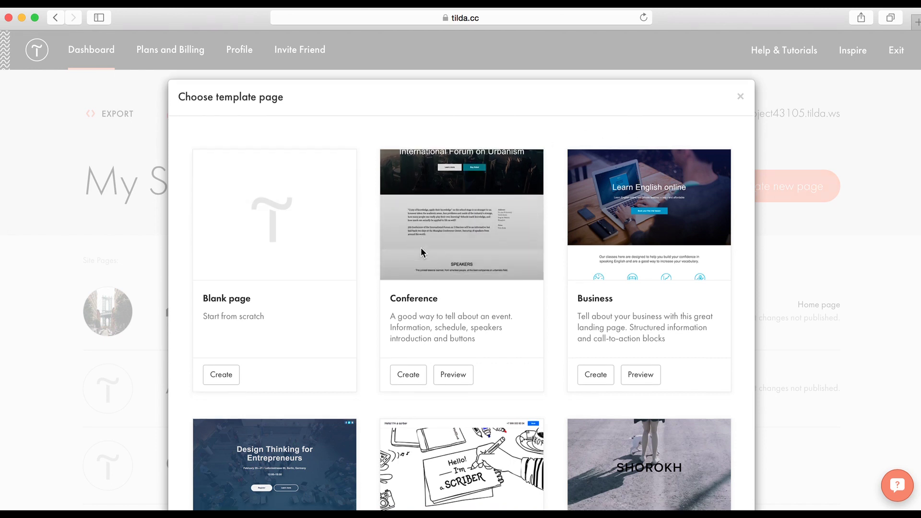
scroll(422, 248, down, 3)
scroll(422, 247, down, 1)
scroll(422, 252, down, 3)
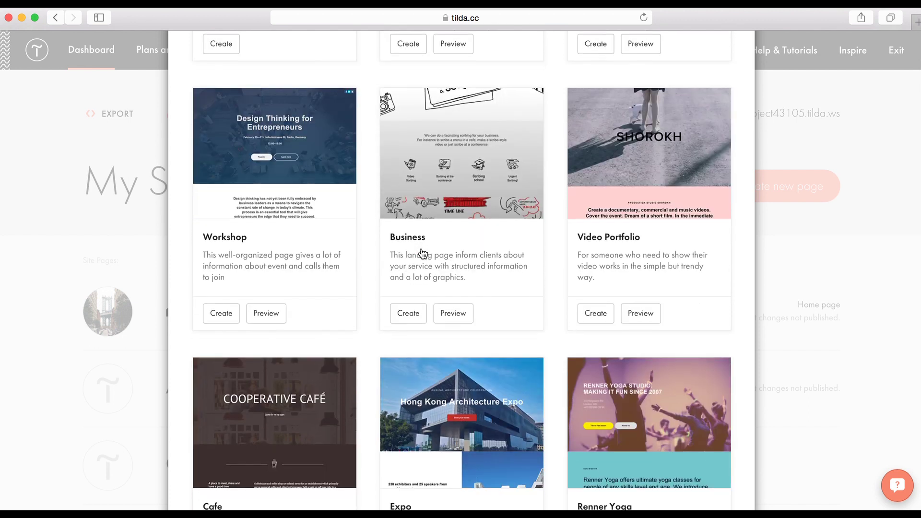
scroll(422, 255, down, 1)
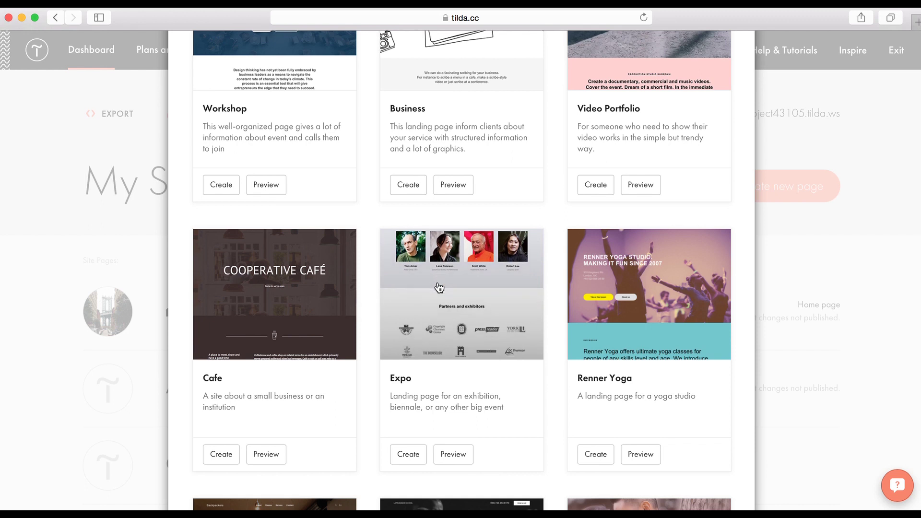
click(438, 287)
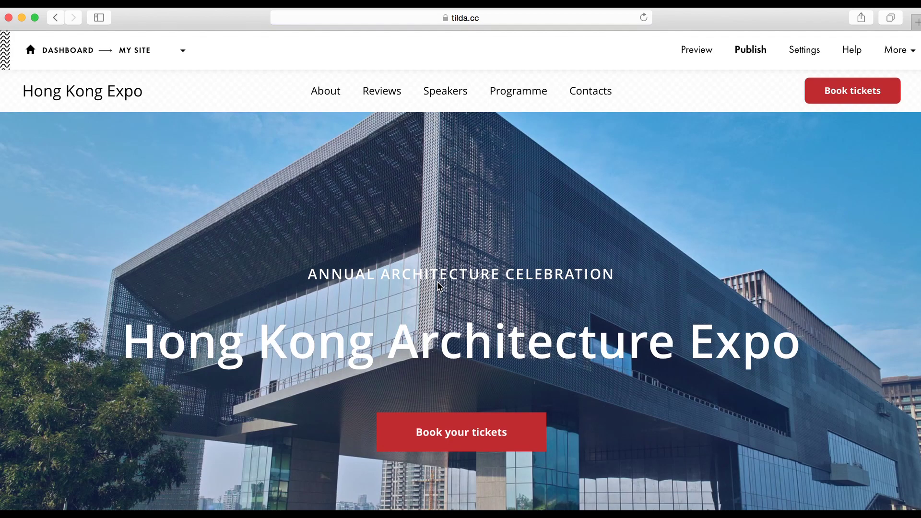
scroll(436, 284, down, 5)
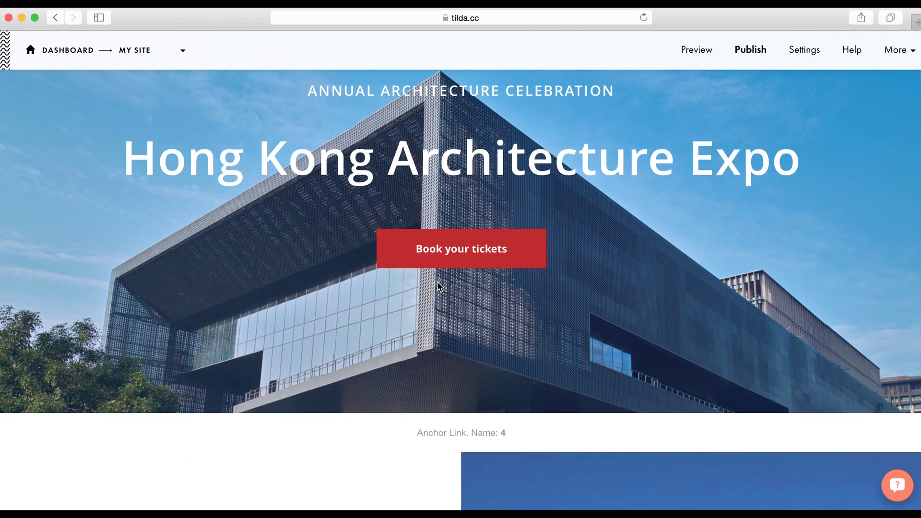
scroll(438, 284, down, 7)
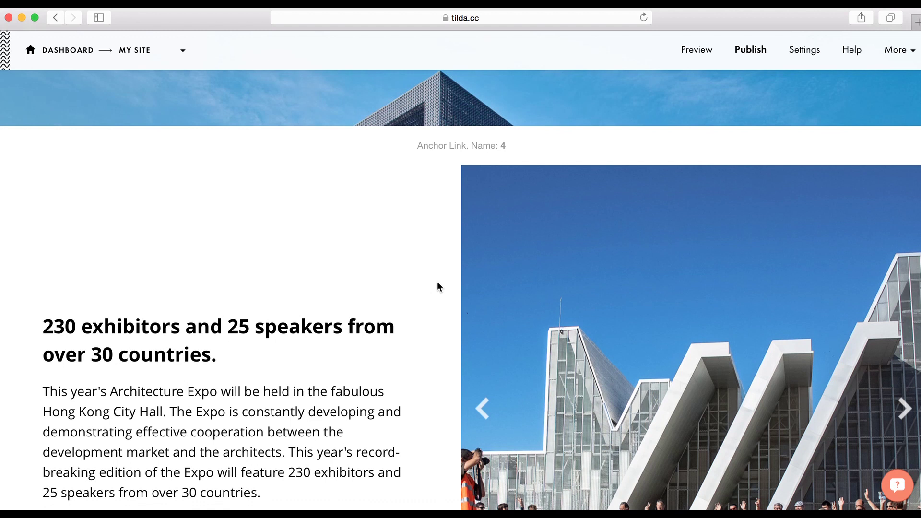
scroll(436, 286, down, 2)
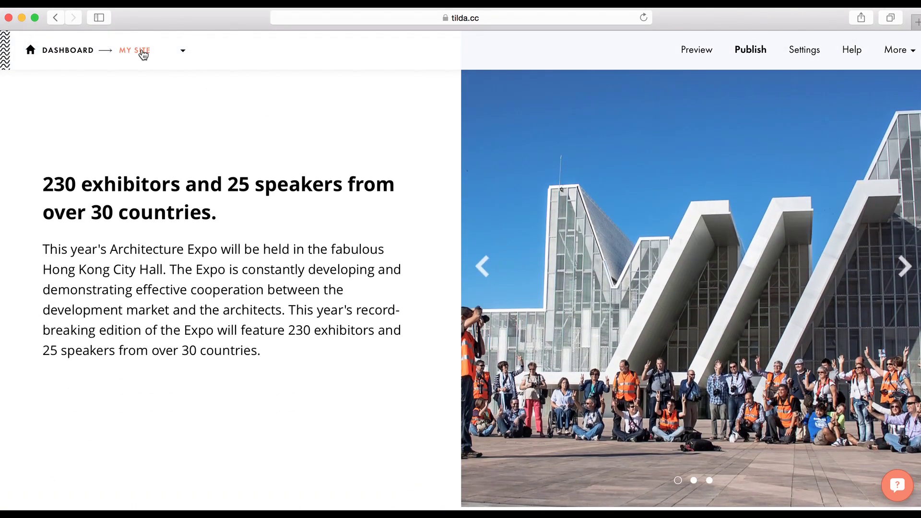
Open the site's Site settings and select the My Site title text
click(143, 51)
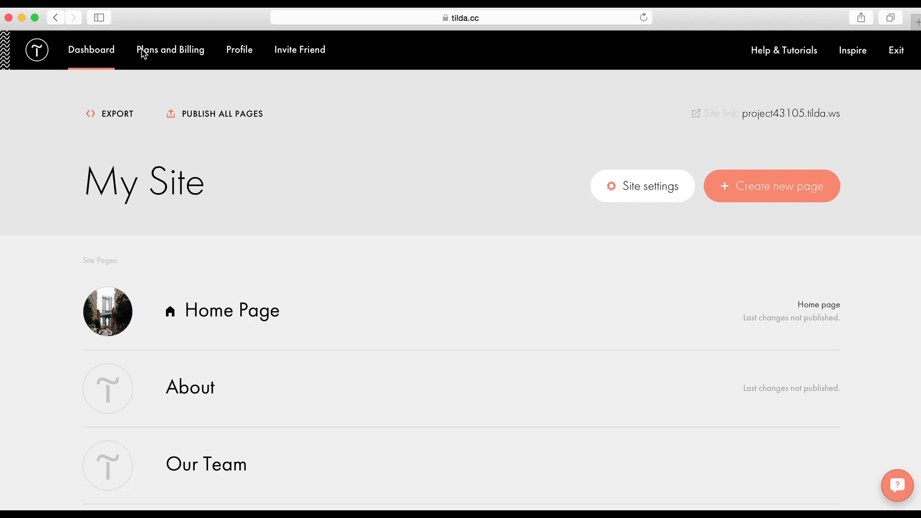
click(638, 189)
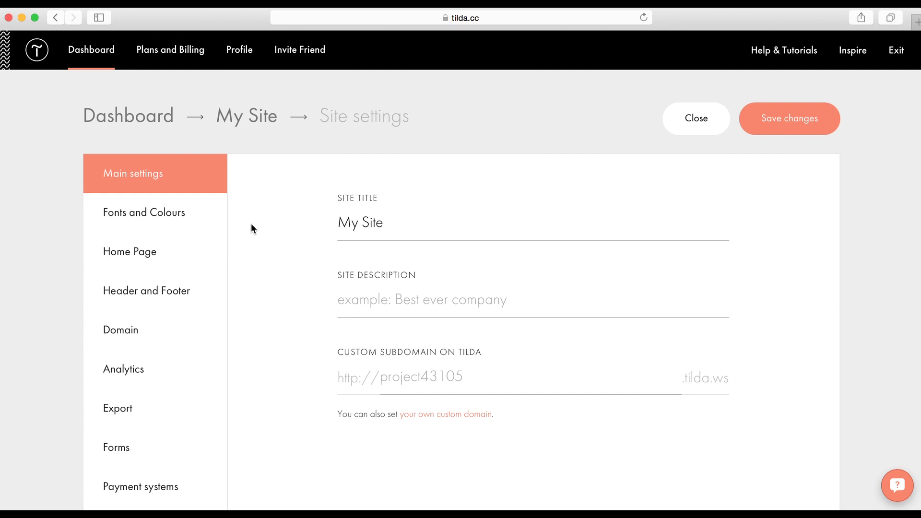
click(384, 222)
drag(387, 222, 341, 222)
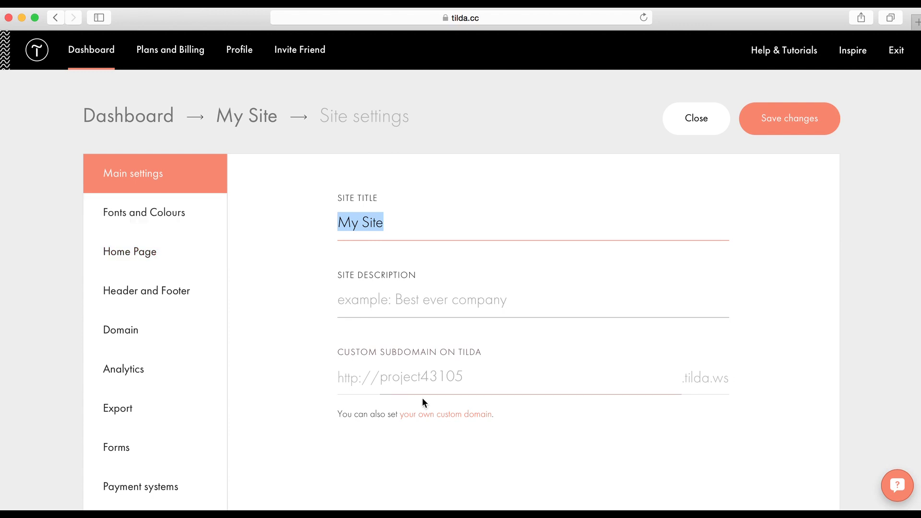
Set the custom subdomain to mysite, then view Fonts and Colours
click(402, 379)
click(486, 382)
text(my)
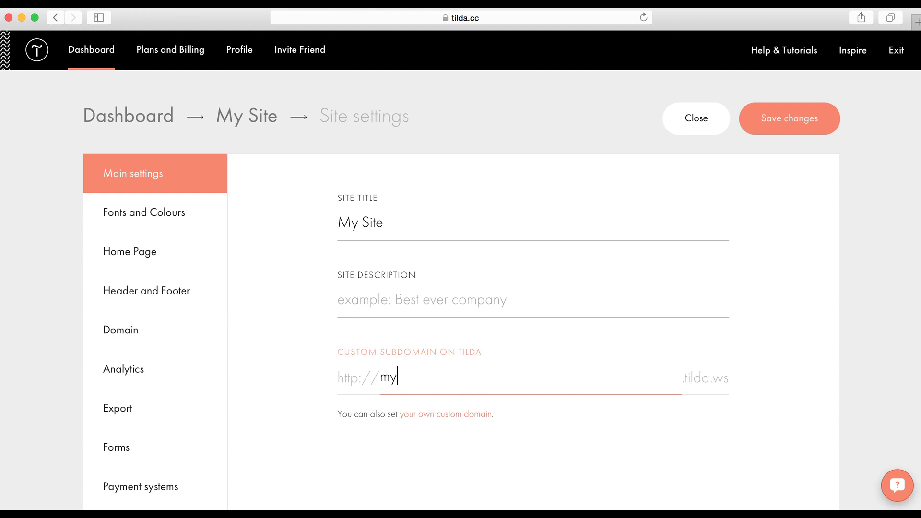
text(site)
click(260, 266)
click(178, 213)
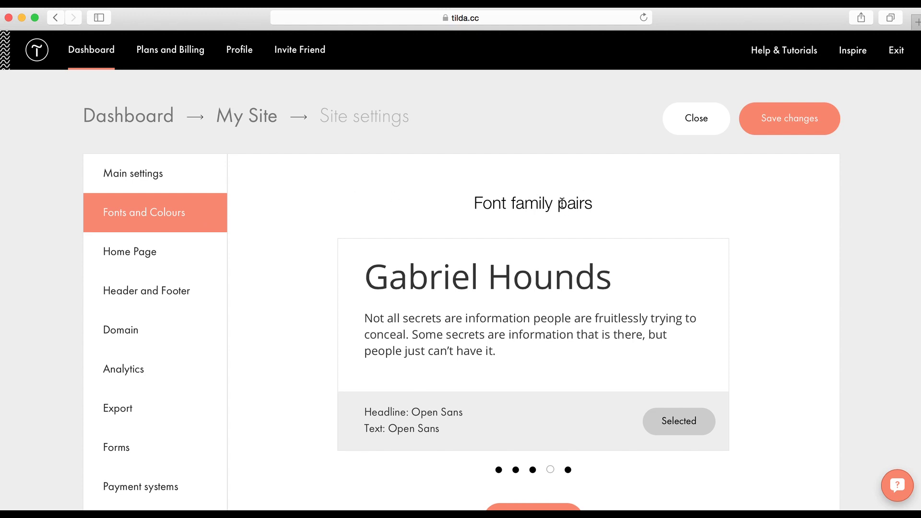
Browse the preset font pairs: Open Sans, PT Sans/PT Serif, PT Serif/Open Sans
click(499, 470)
click(516, 469)
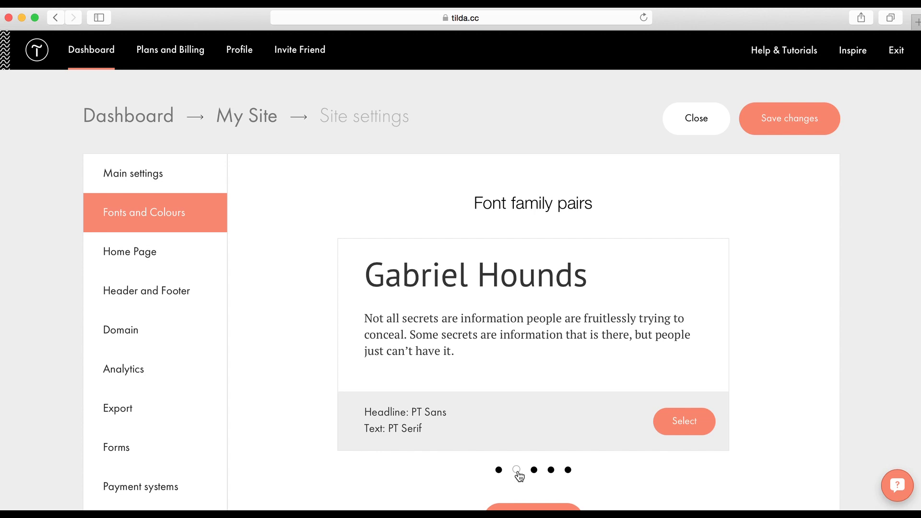
click(534, 470)
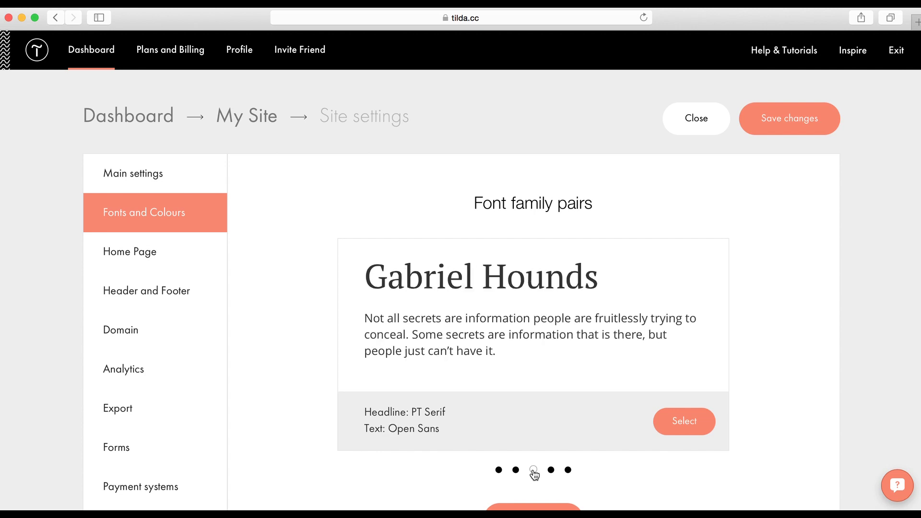
scroll(534, 472, down, 3)
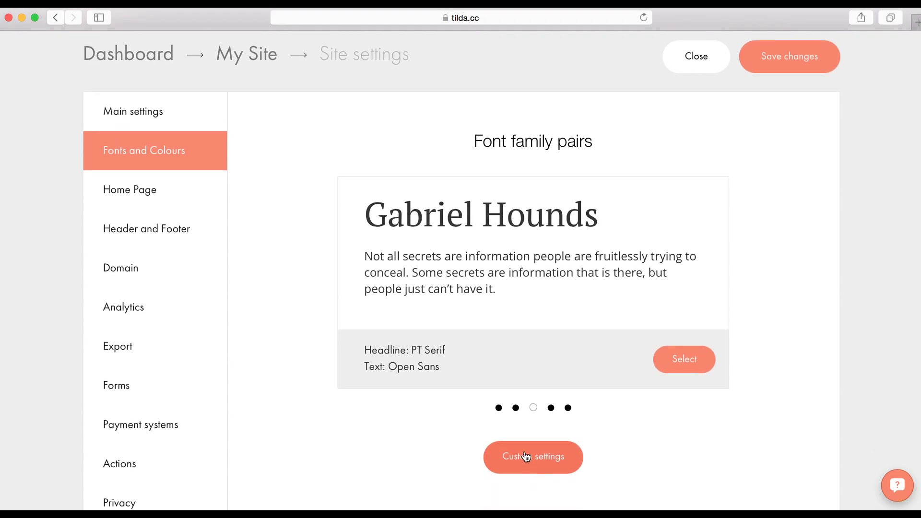
Set custom fonts: Open Sans for headlines and PT Sans for body text
click(526, 461)
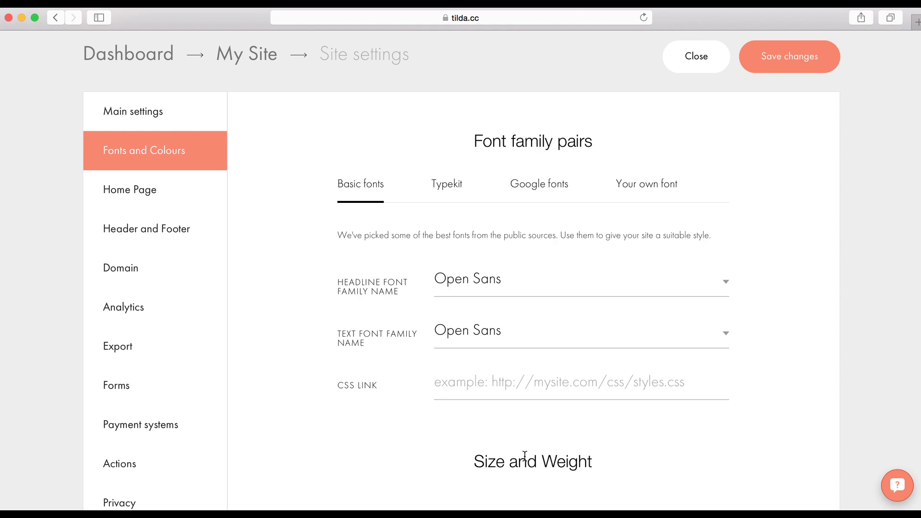
click(649, 279)
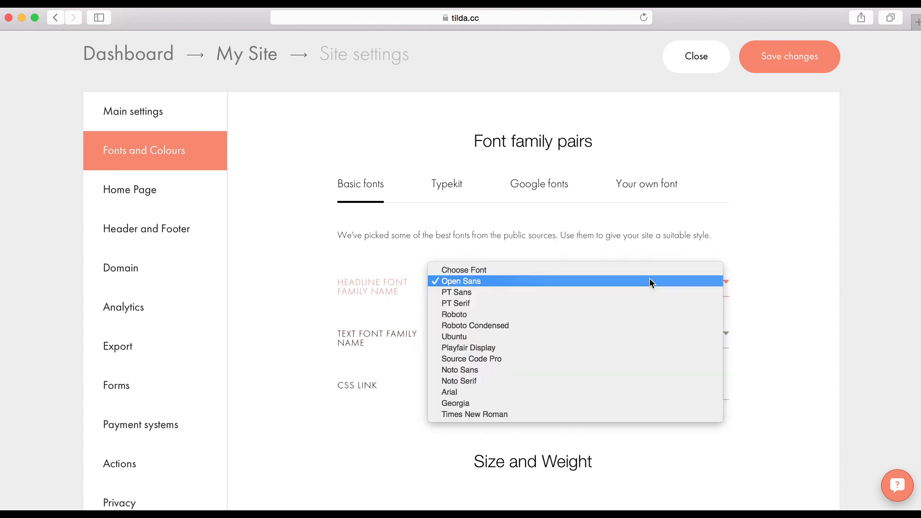
click(650, 282)
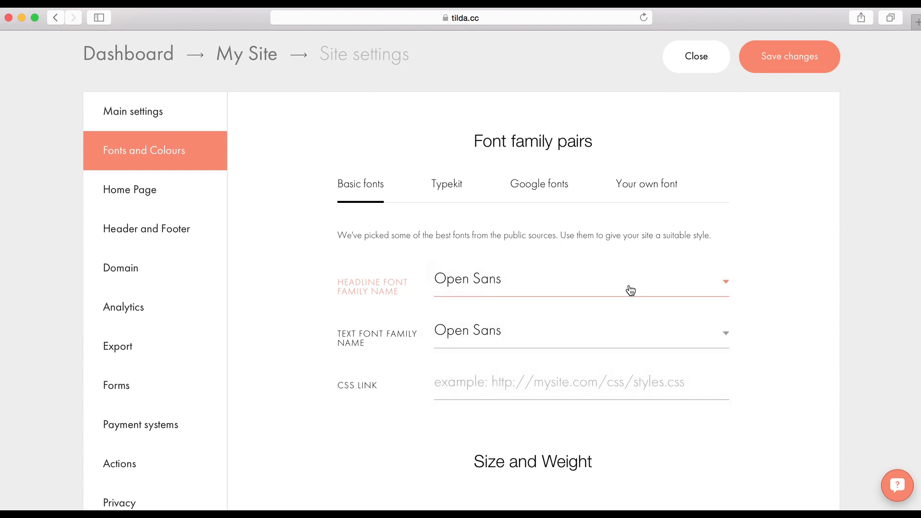
click(549, 332)
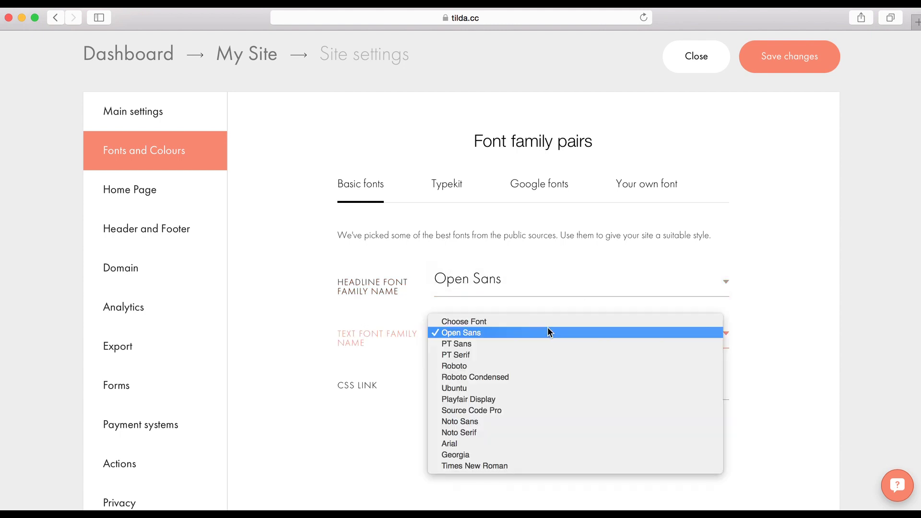
click(479, 343)
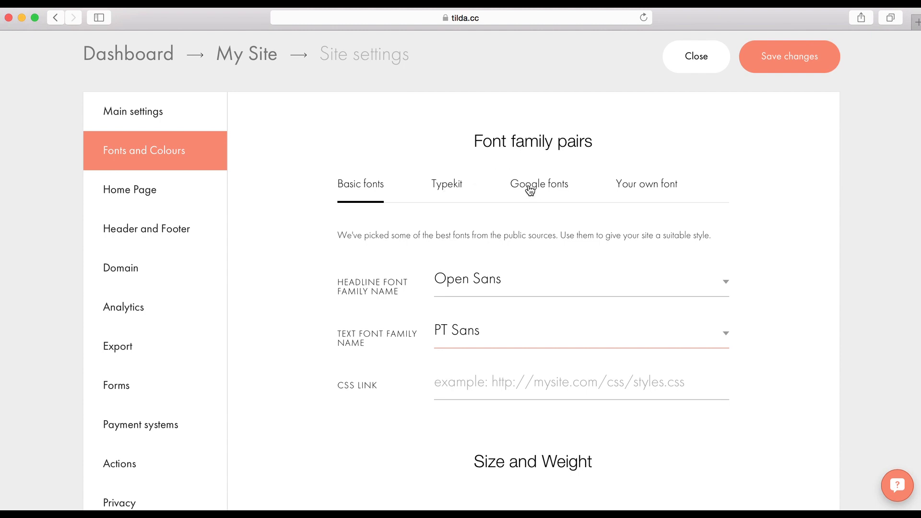
Review the Your own font upload options
click(647, 188)
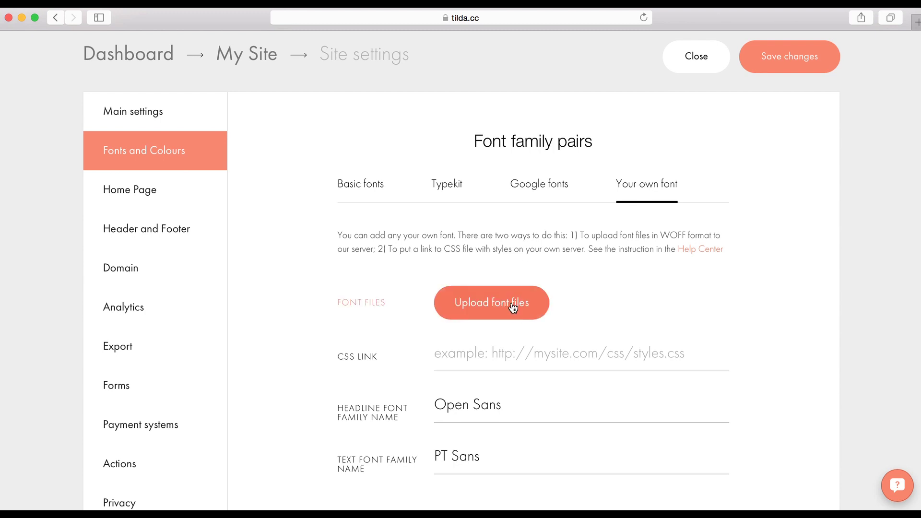
scroll(596, 315, down, 3)
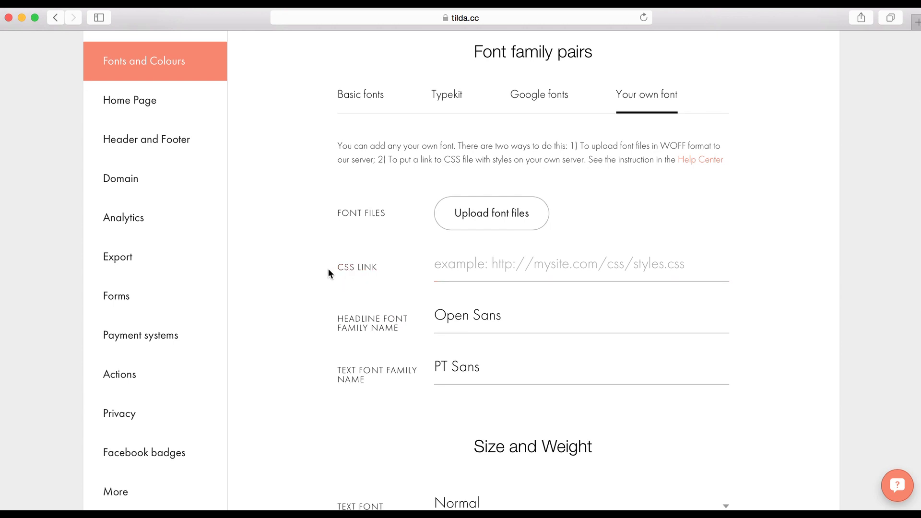
scroll(329, 270, down, 8)
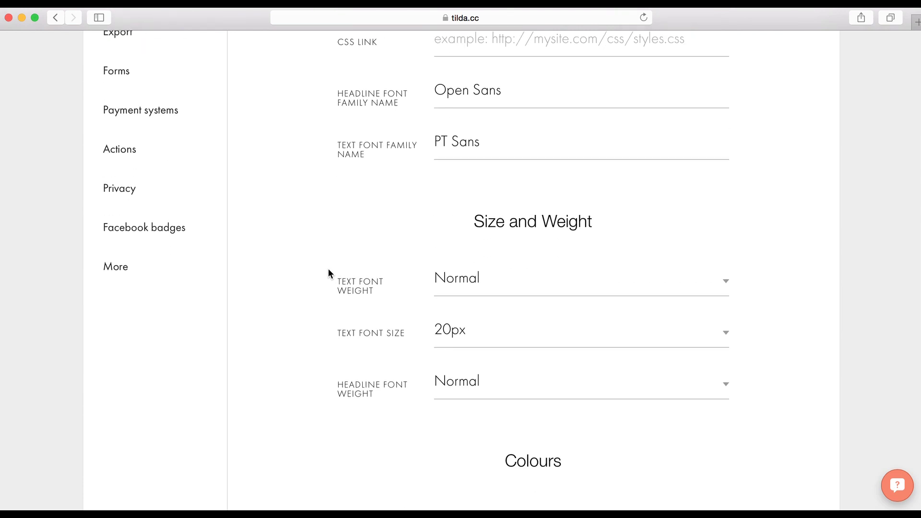
scroll(352, 262, down, 3)
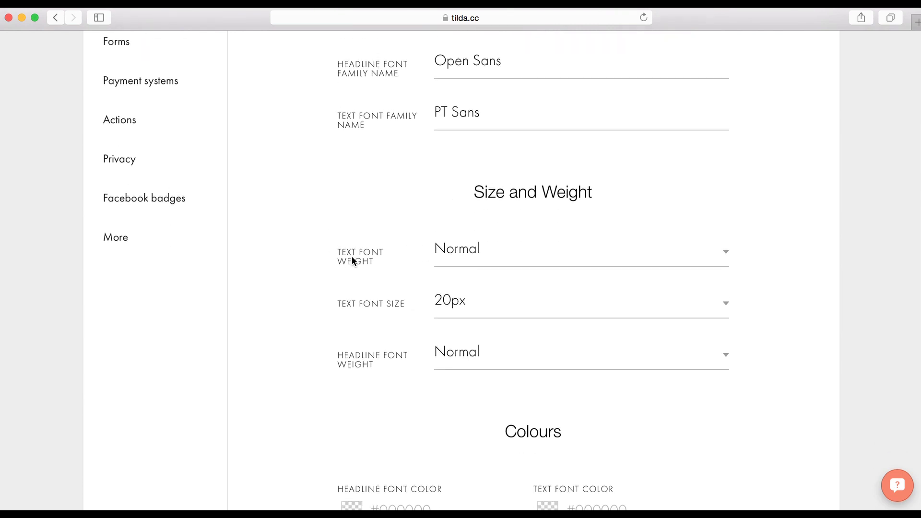
scroll(399, 235, down, 6)
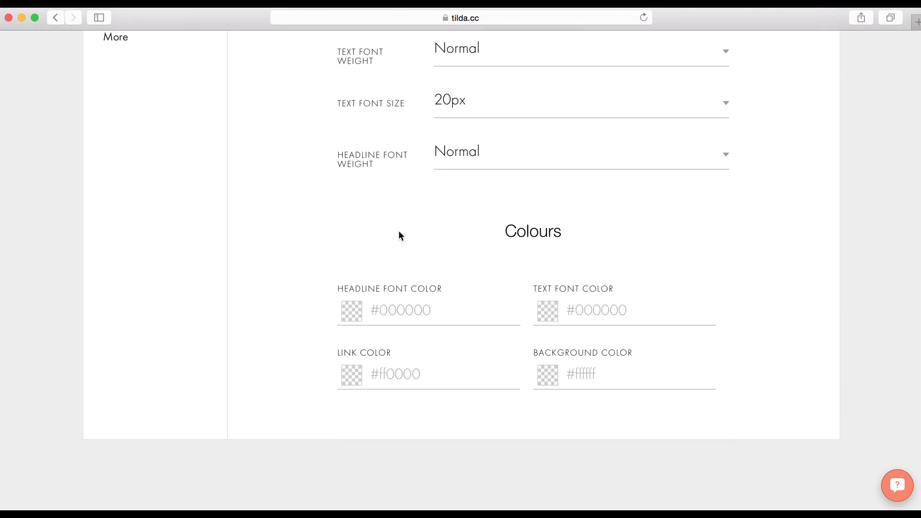
scroll(400, 235, up, 14)
scroll(399, 232, up, 8)
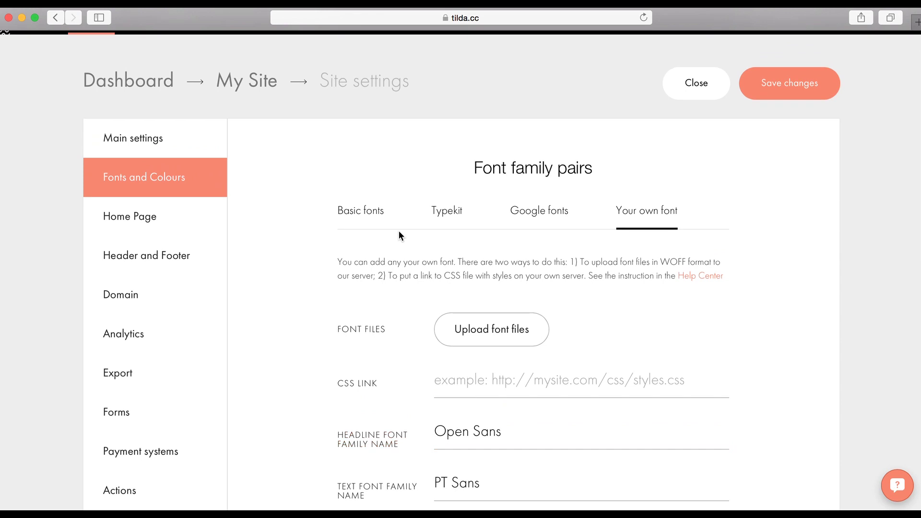
Reselect Home Page as the home page, then view Header and Footer, both Not defined
click(142, 220)
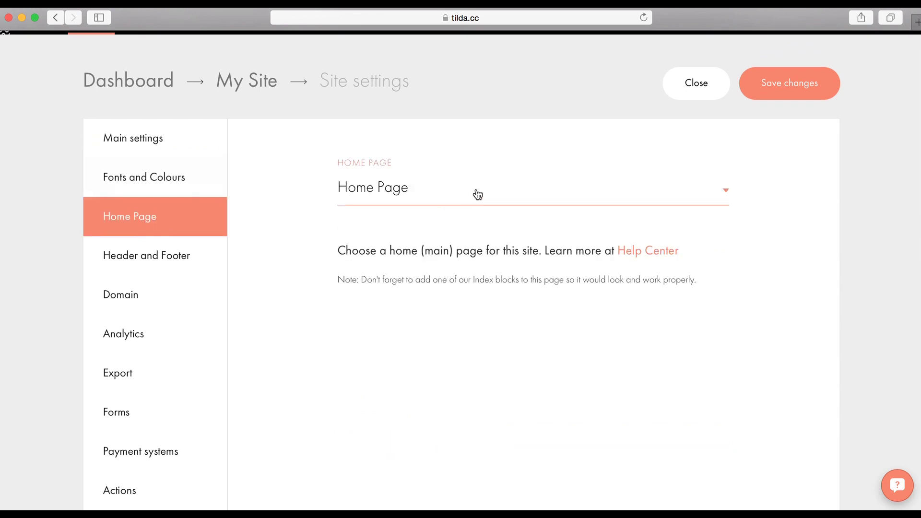
click(624, 192)
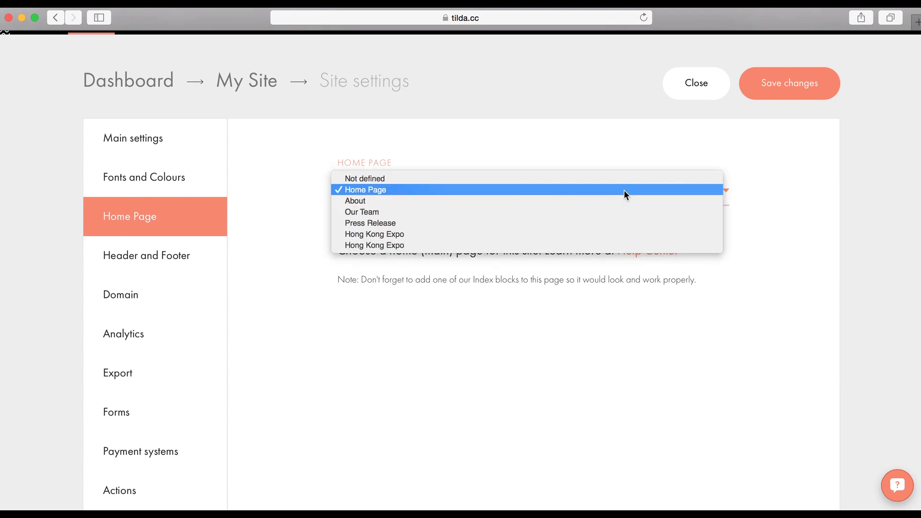
click(454, 191)
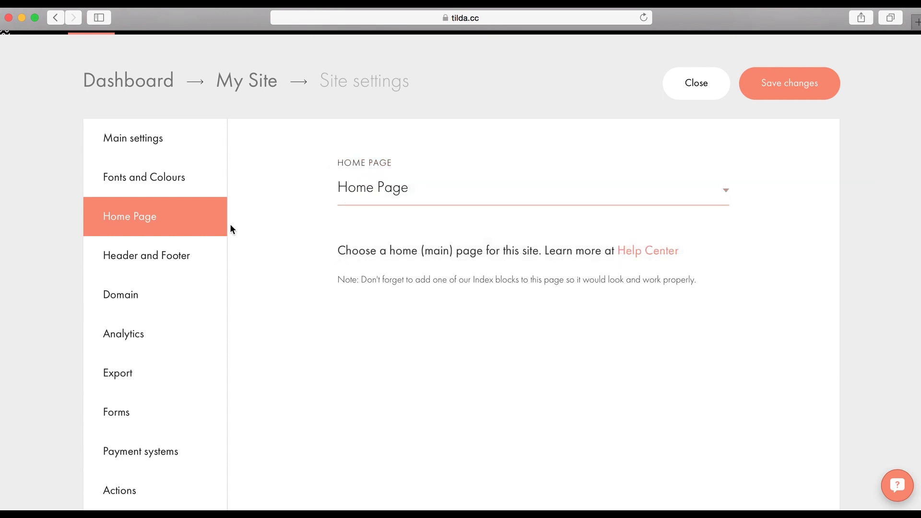
click(137, 259)
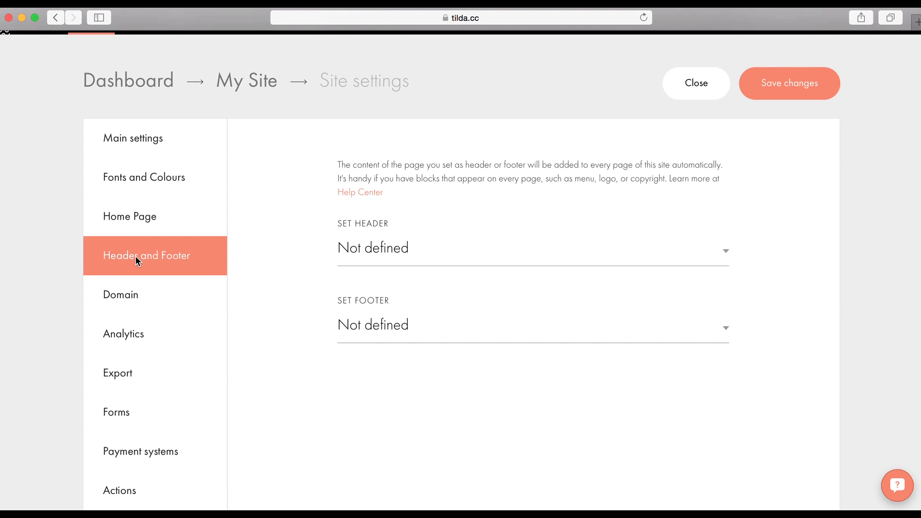
Set the site header to the About page and enter the empty Custom Domain field
click(376, 252)
click(383, 277)
click(134, 299)
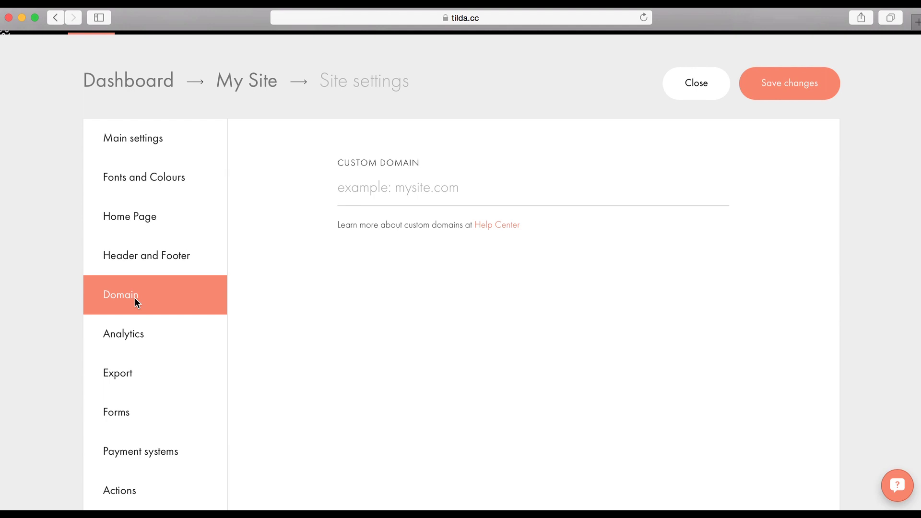
click(370, 184)
Leave the Google Analytics ID empty, then view the Business-plan-only Export options
click(122, 337)
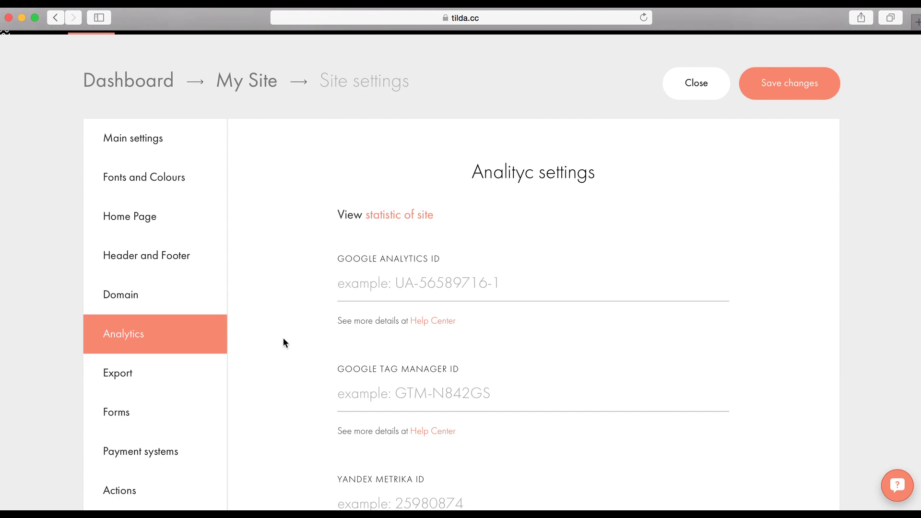
scroll(283, 337, down, 1)
click(391, 250)
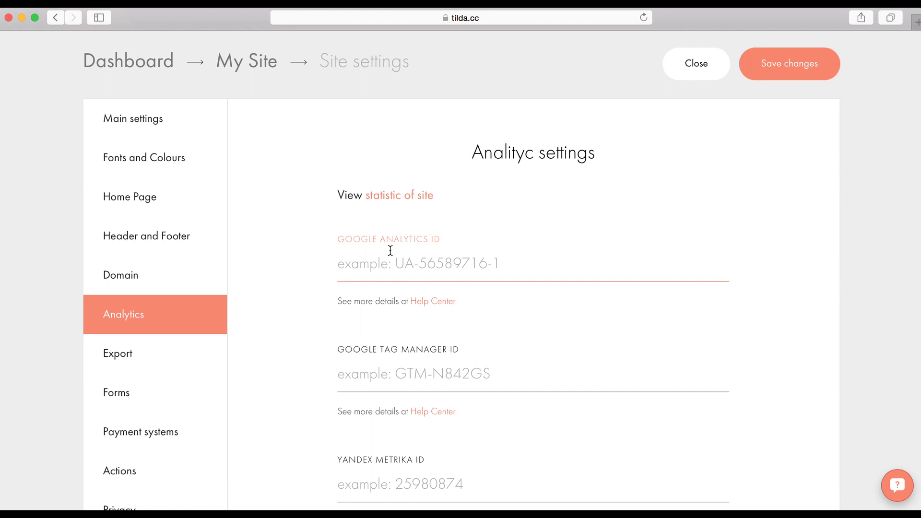
click(391, 217)
click(125, 353)
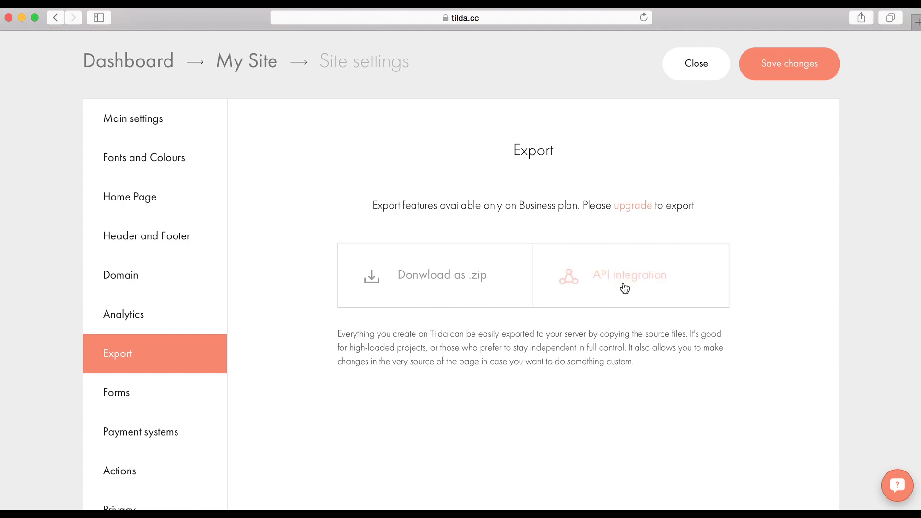
Look through Forms and Payment systems, then view the Transfer site and Delete site actions
click(145, 394)
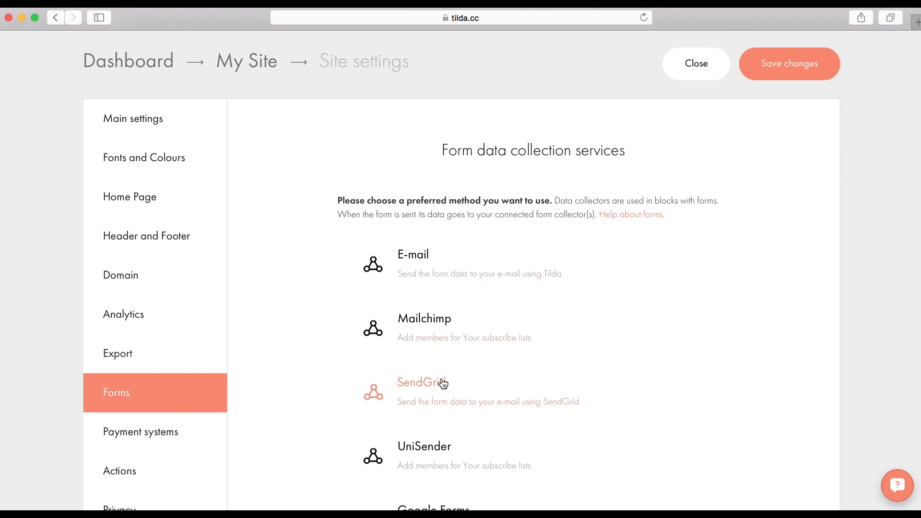
scroll(442, 383, down, 3)
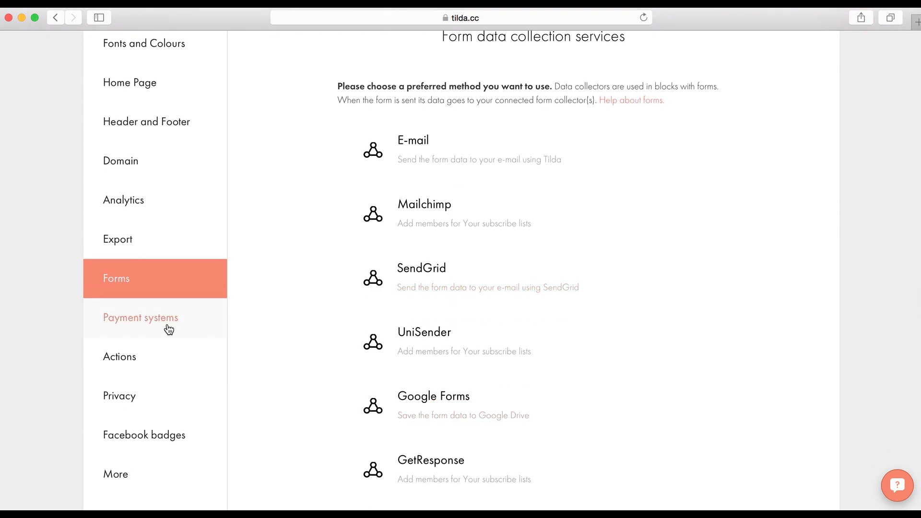
click(169, 330)
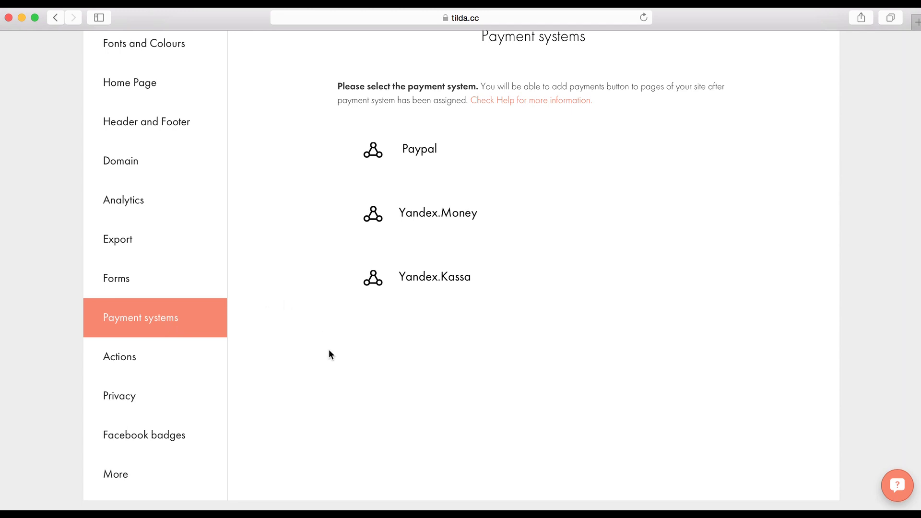
click(119, 368)
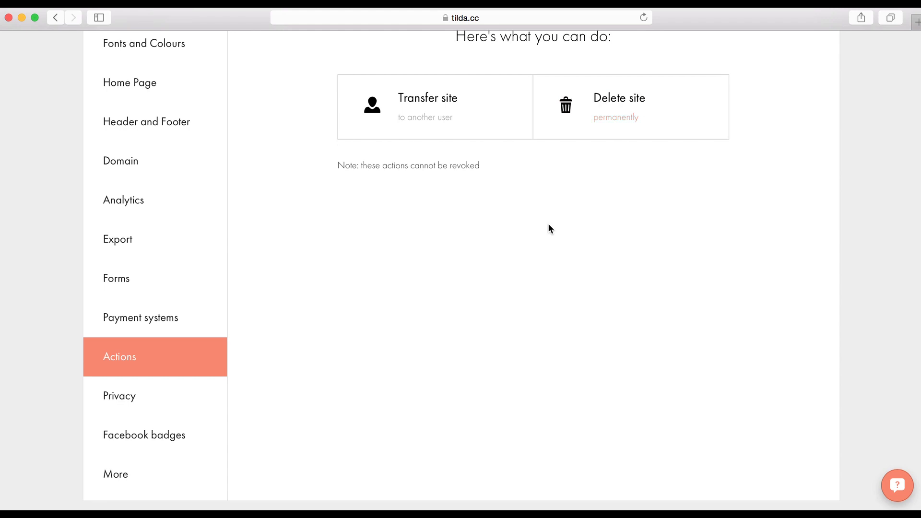
Leave the Privacy password and allowed IP fields empty, then view Facebook badge settings
click(158, 396)
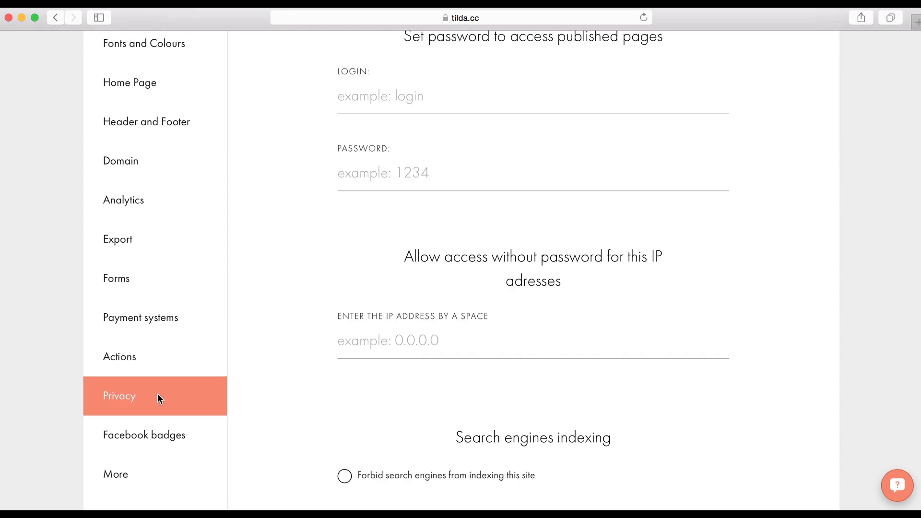
scroll(276, 284, up, 3)
click(383, 249)
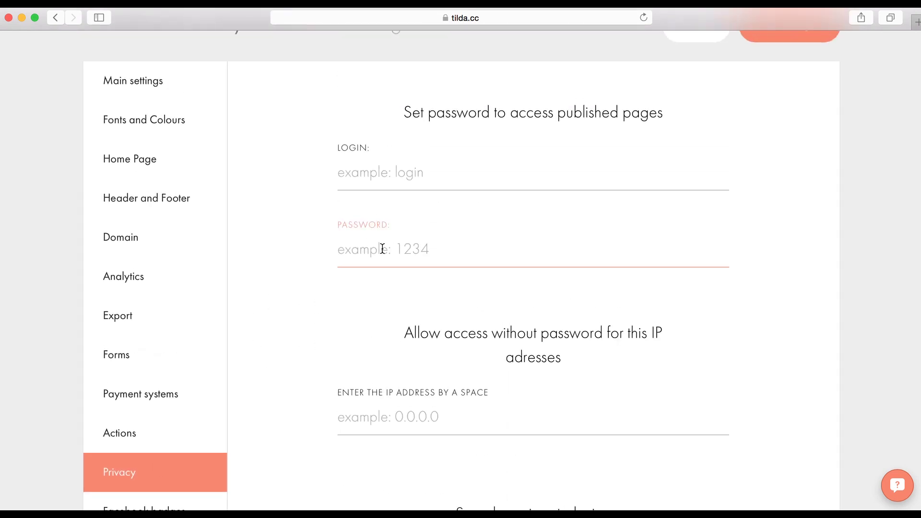
click(298, 315)
scroll(298, 315, down, 4)
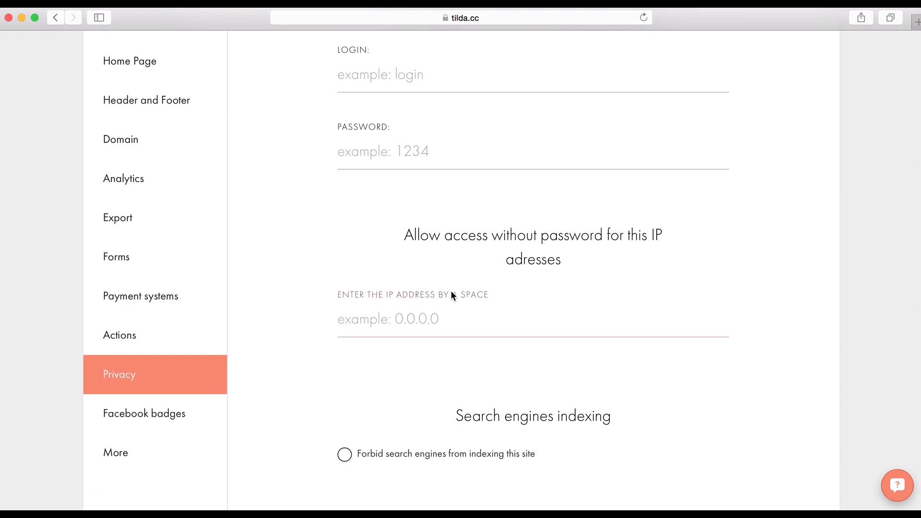
click(411, 330)
click(392, 360)
scroll(392, 359, down, 3)
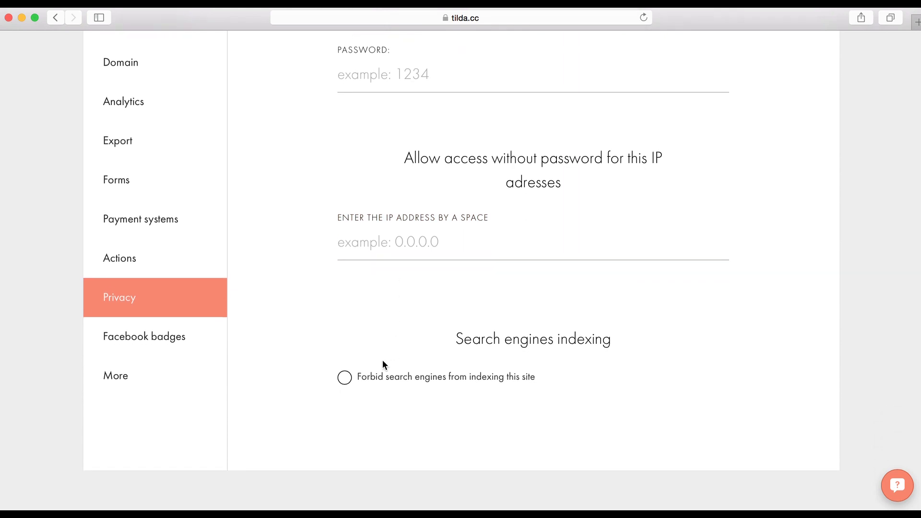
click(173, 343)
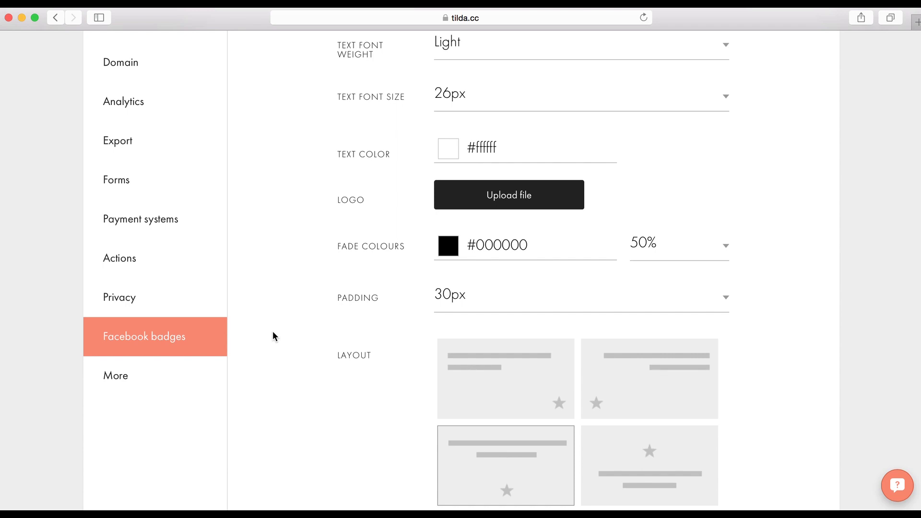
click(145, 376)
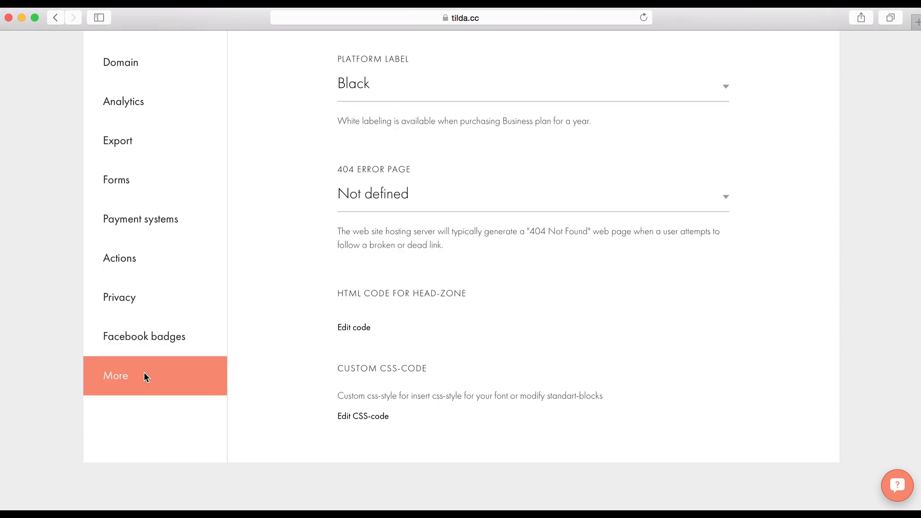
scroll(323, 260, up, 5)
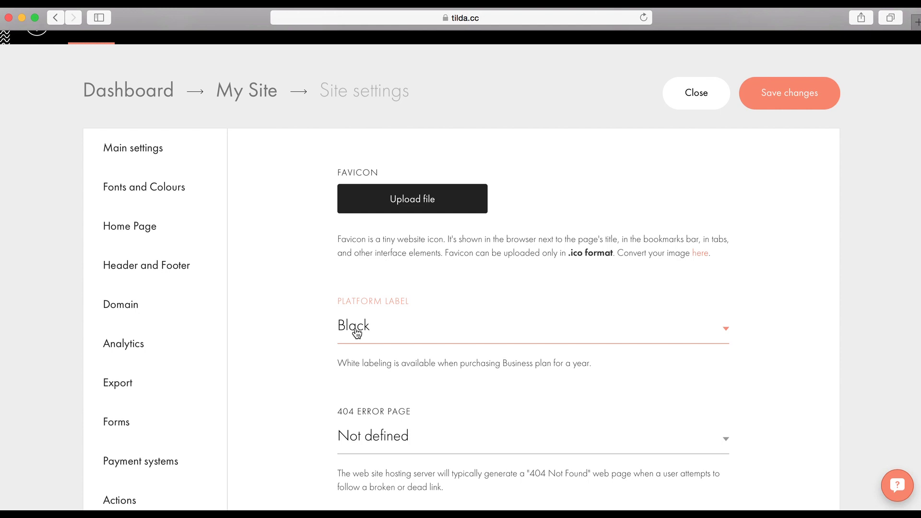
scroll(271, 350, down, 3)
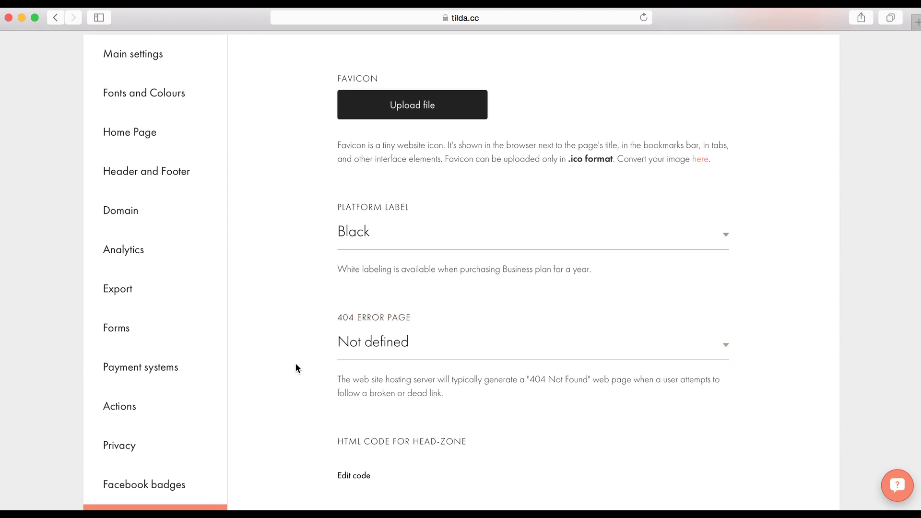
scroll(381, 365, down, 3)
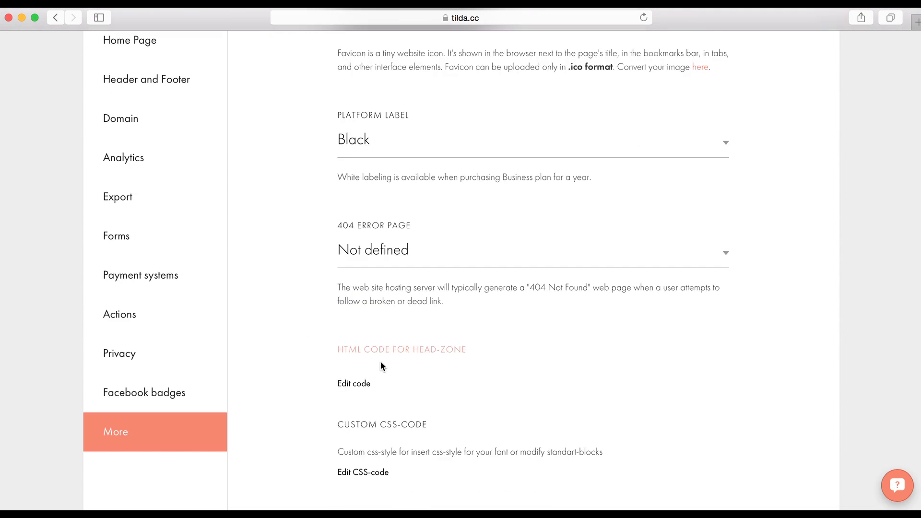
scroll(304, 381, down, 2)
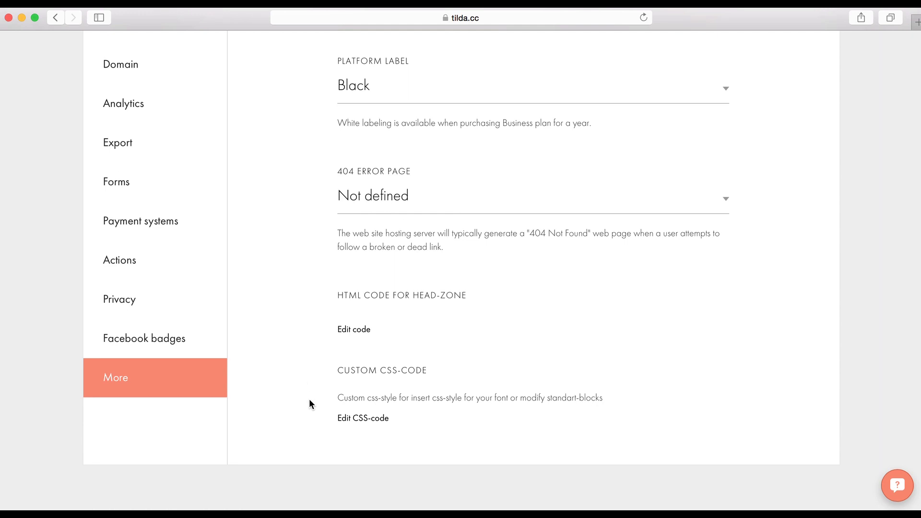
scroll(309, 399, up, 9)
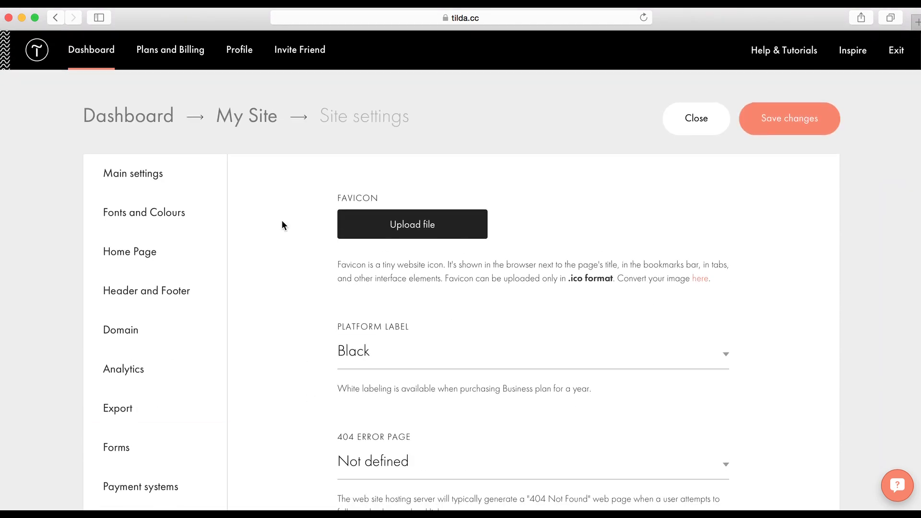
In Home Page's settings, set the URL ending to 'about' and view the Badge thumbnail
click(262, 118)
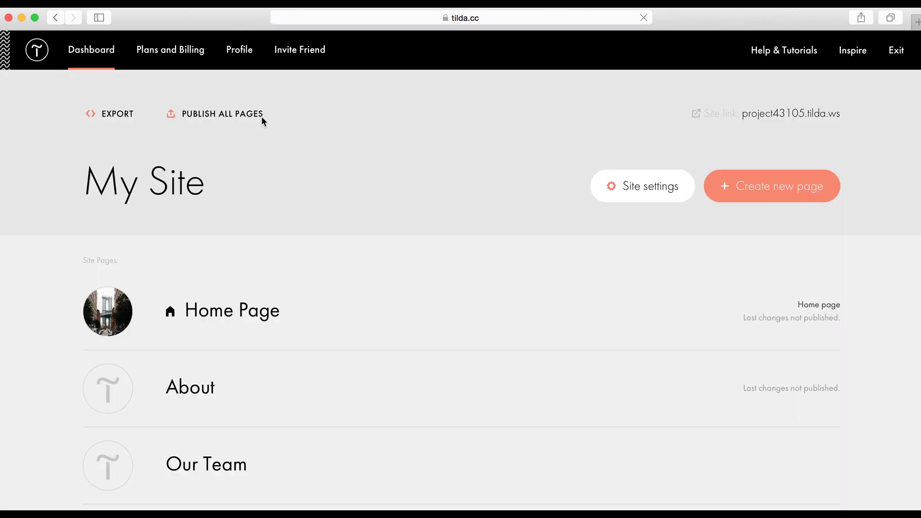
mouse_move(681, 304)
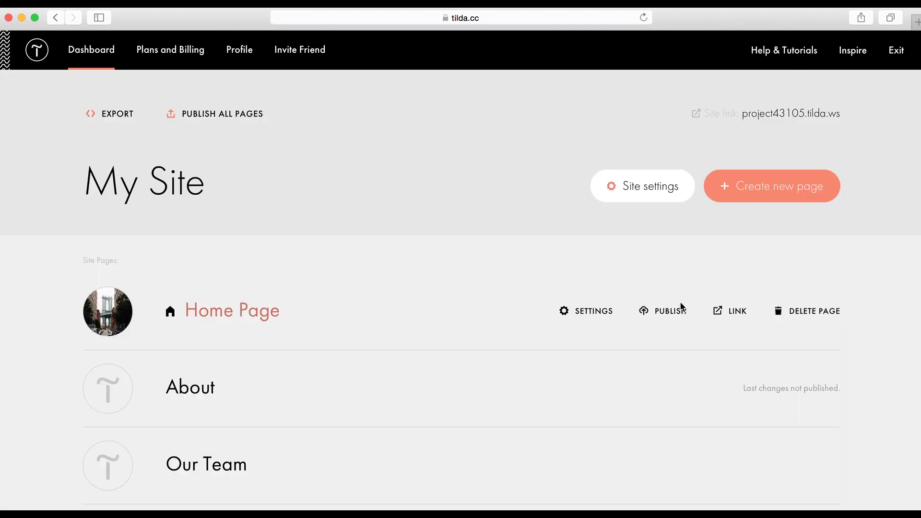
click(595, 312)
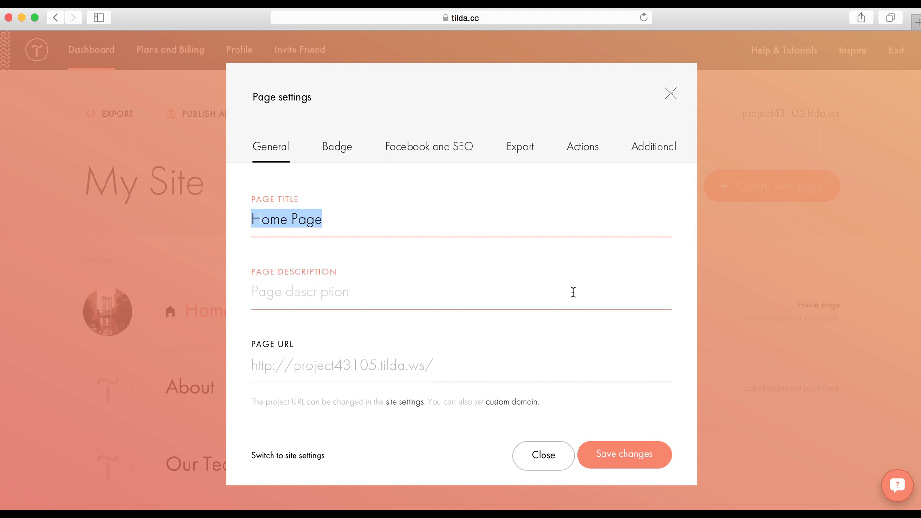
click(351, 217)
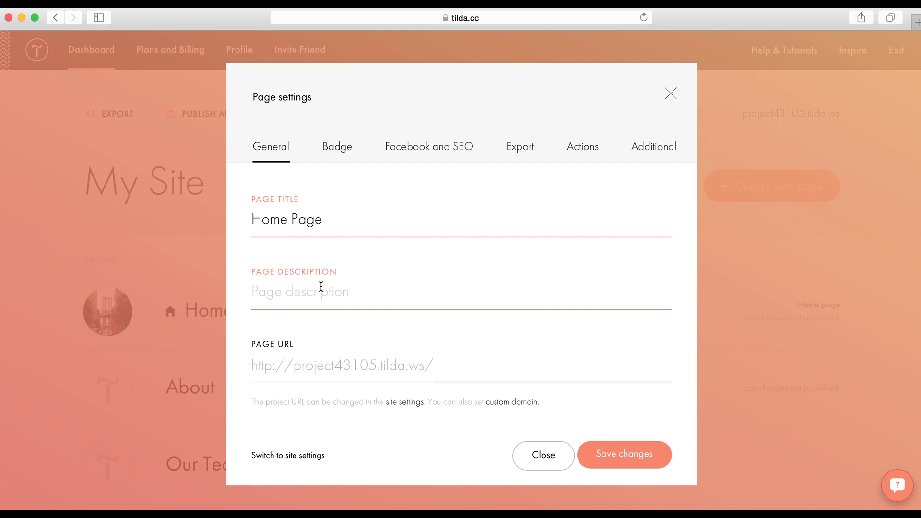
click(450, 367)
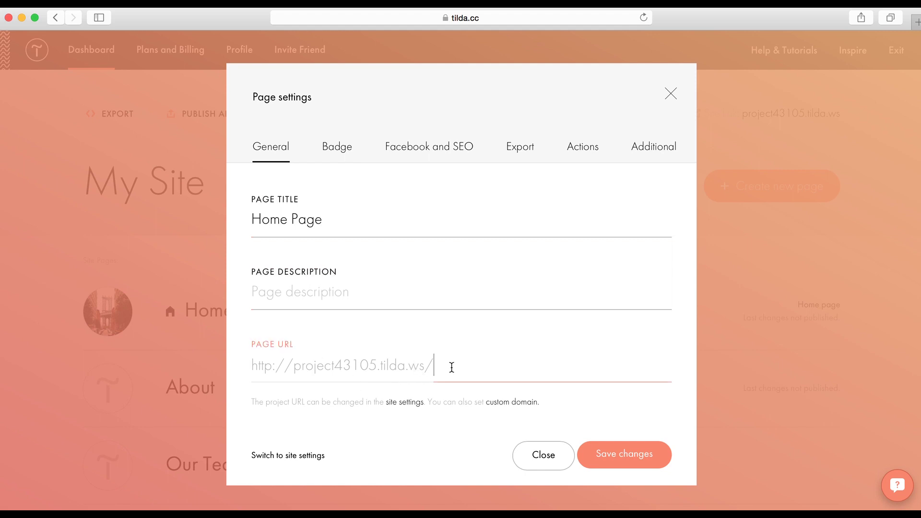
text(about)
click(426, 293)
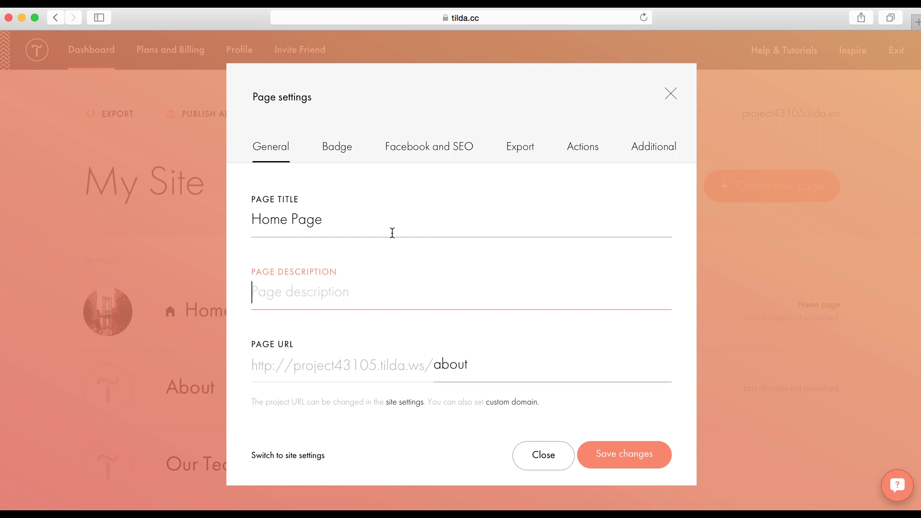
click(341, 149)
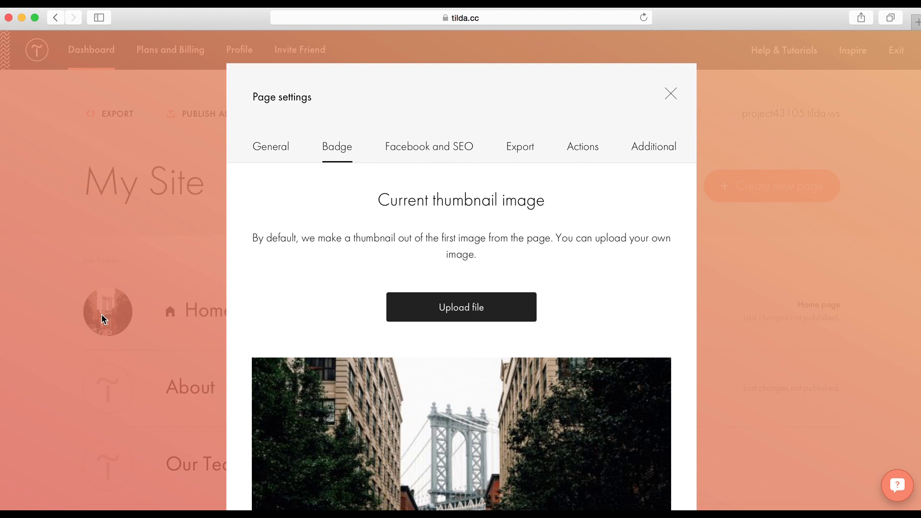
Show the Home Page's Facebook and SEO tab and expand the custom Facebook badge fields
scroll(446, 246, down, 3)
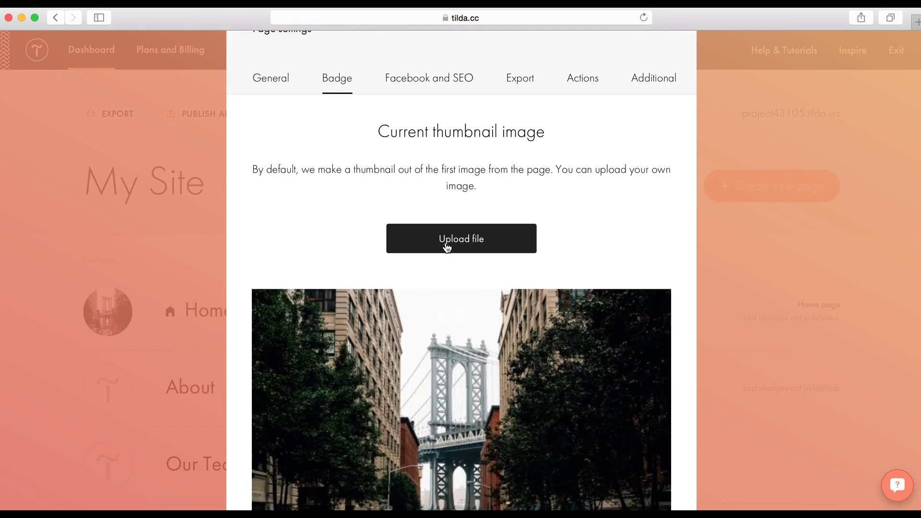
click(417, 82)
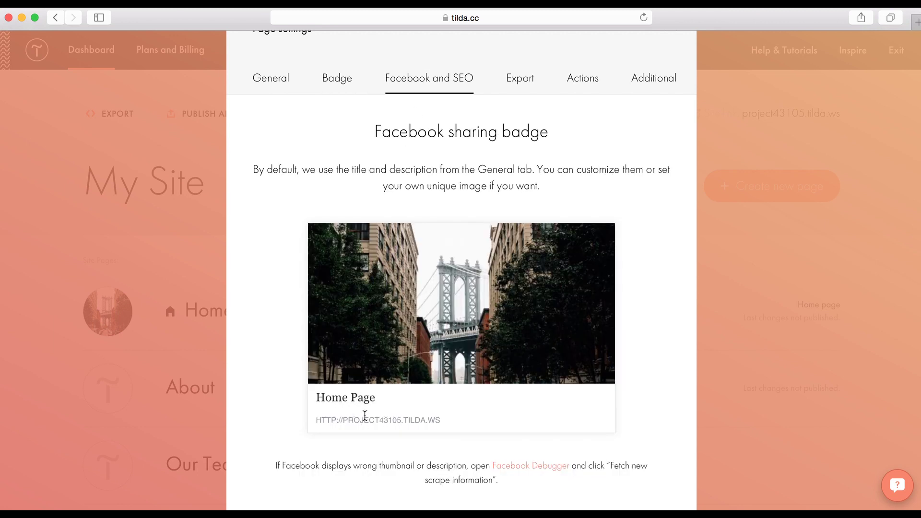
click(276, 76)
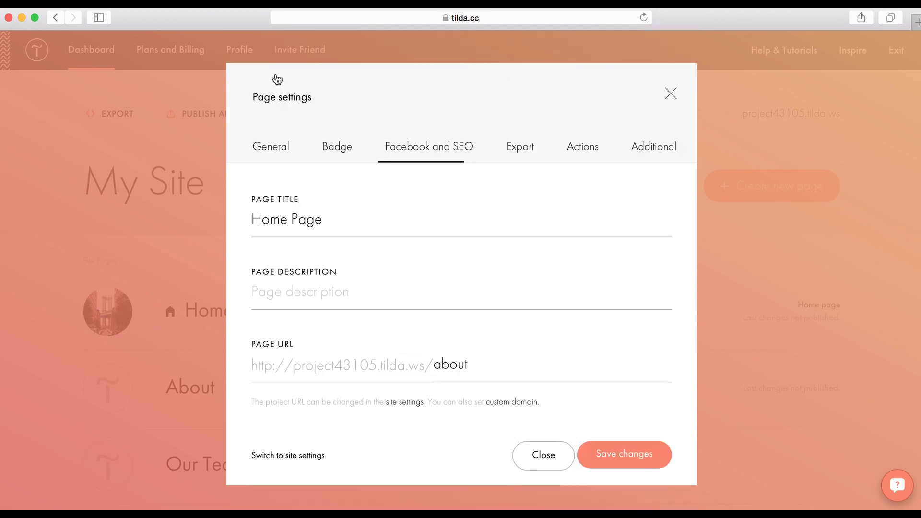
click(303, 297)
click(422, 148)
scroll(391, 251, down, 6)
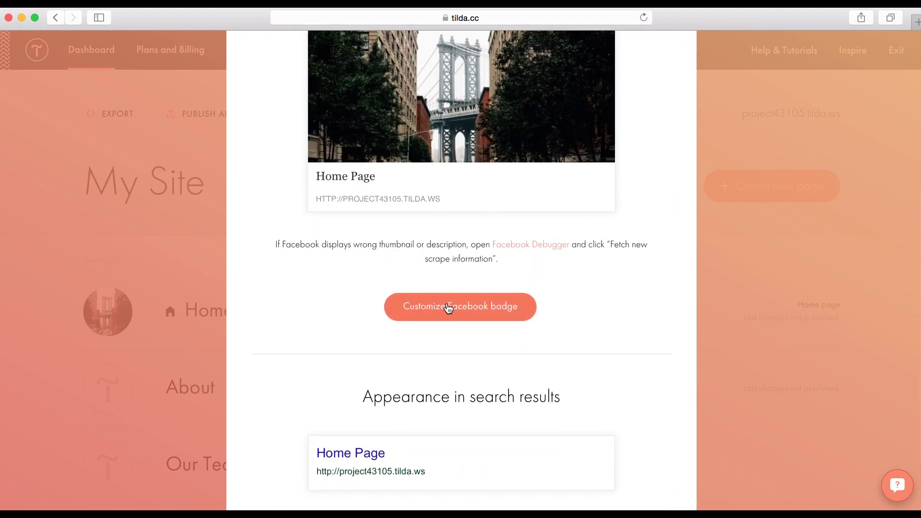
click(446, 306)
Expand the custom search-result appearance fields, leaving the search title unchanged, then return to the top
scroll(446, 307, down, 2)
scroll(447, 307, down, 6)
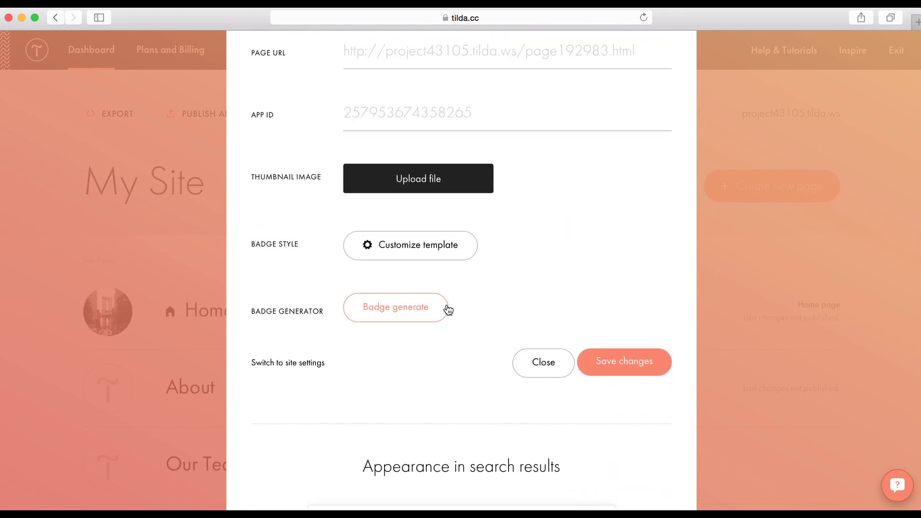
scroll(448, 309, down, 3)
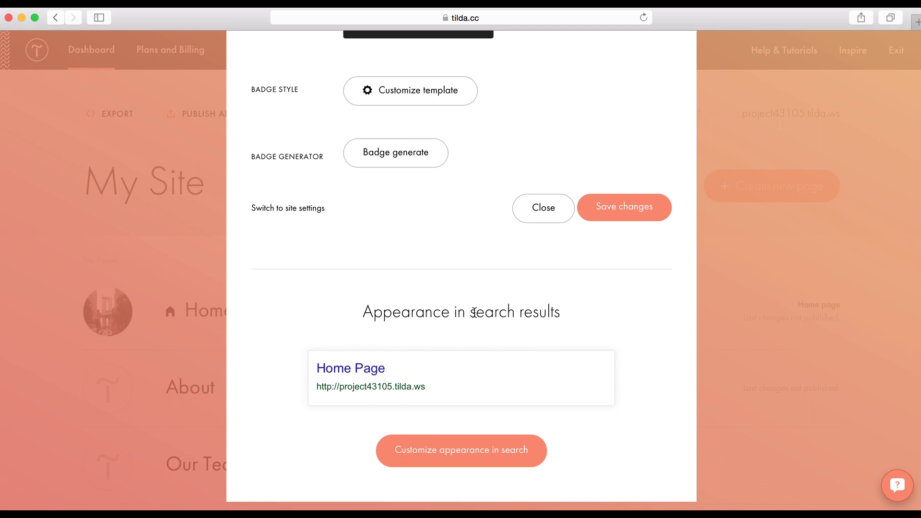
click(479, 450)
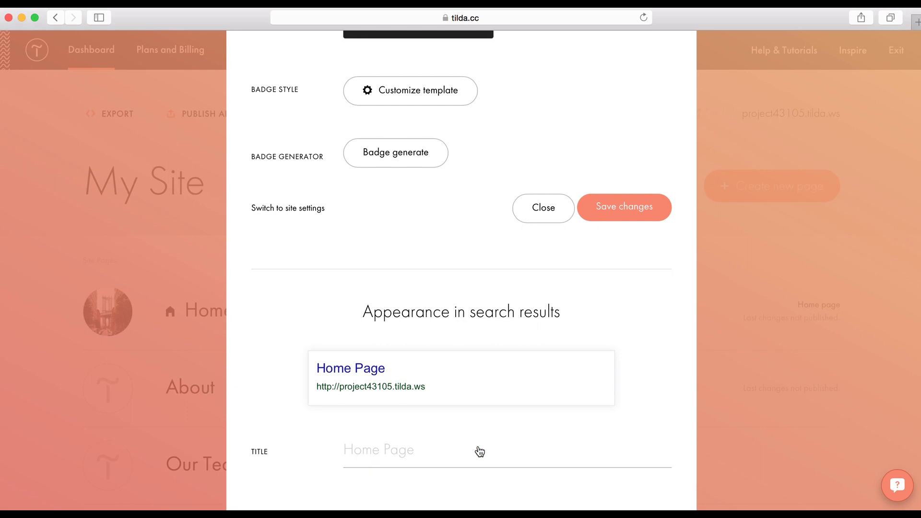
click(396, 384)
scroll(395, 386, down, 3)
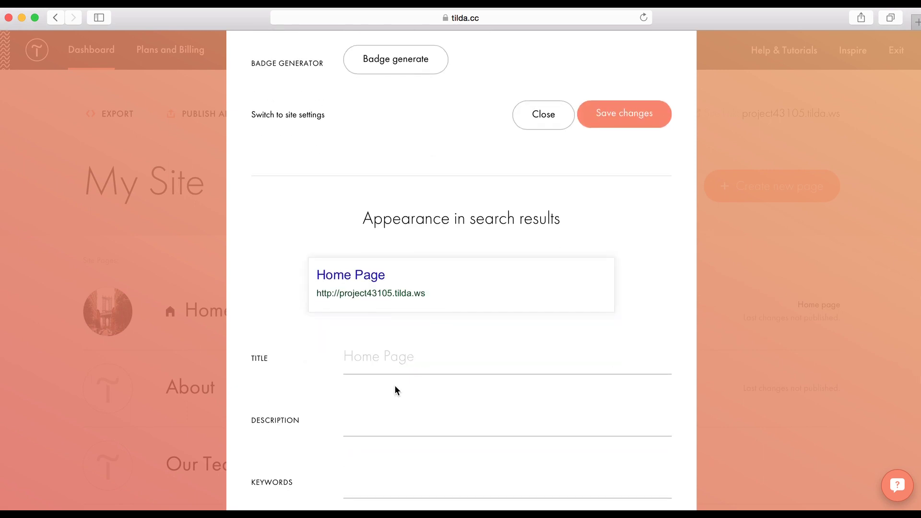
scroll(396, 387, down, 4)
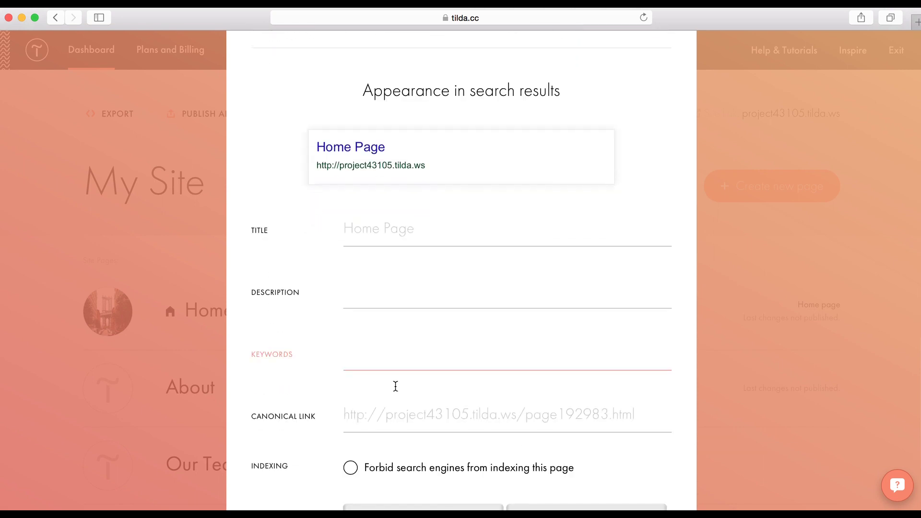
scroll(395, 387, down, 2)
scroll(519, 286, up, 15)
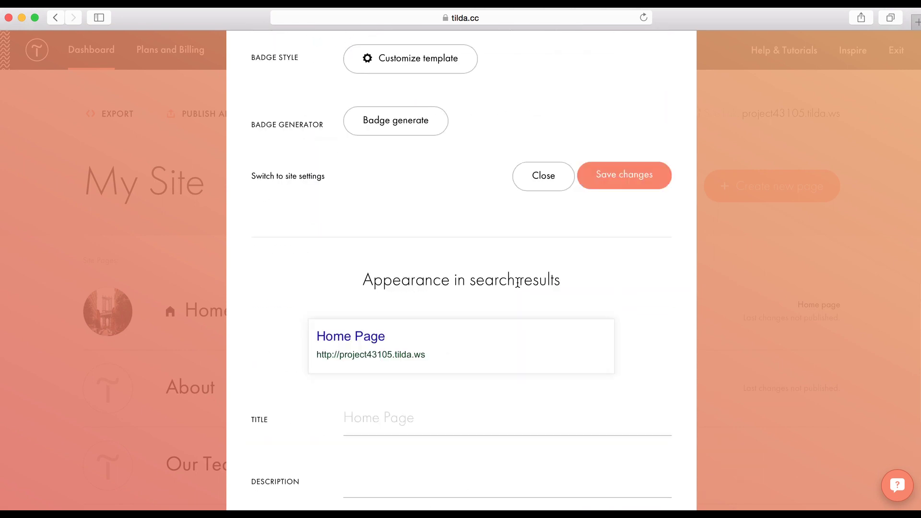
scroll(518, 287, up, 10)
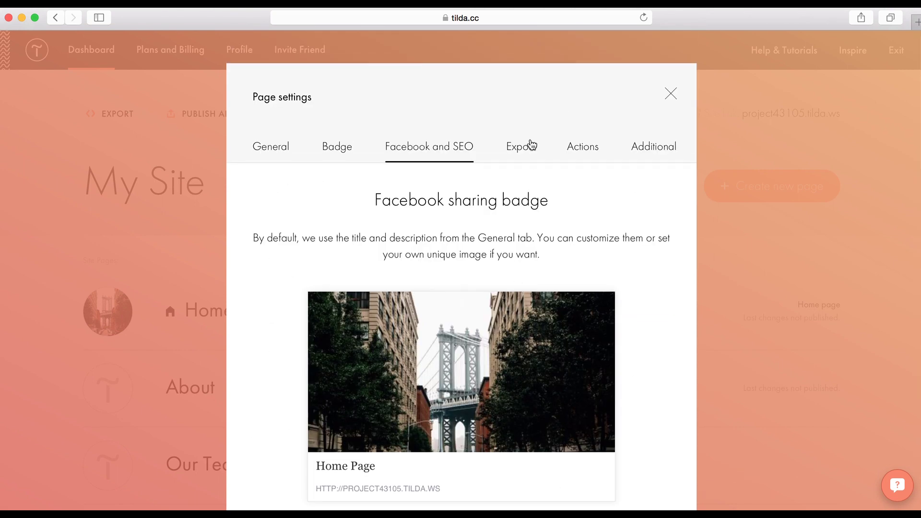
Look over the Home Page's Export options, then its Actions: Transfer, Duplicate, Delete and Move page
click(527, 152)
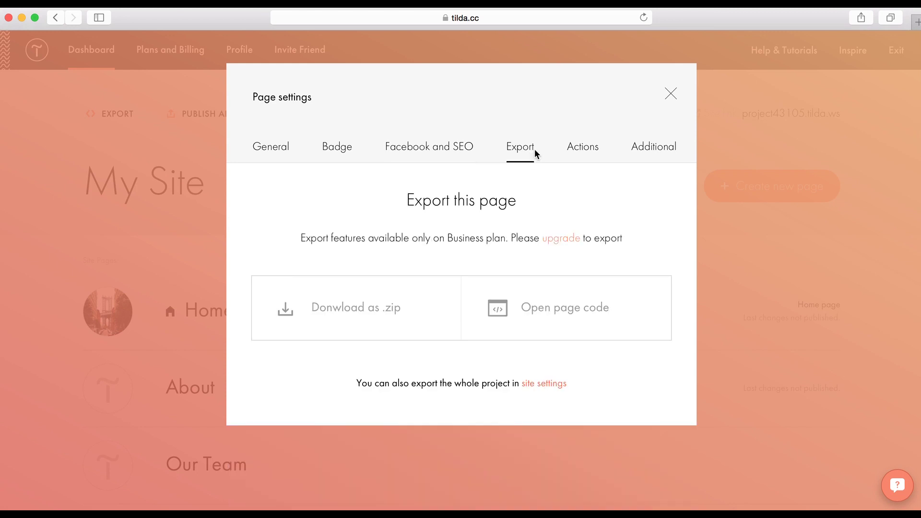
click(582, 152)
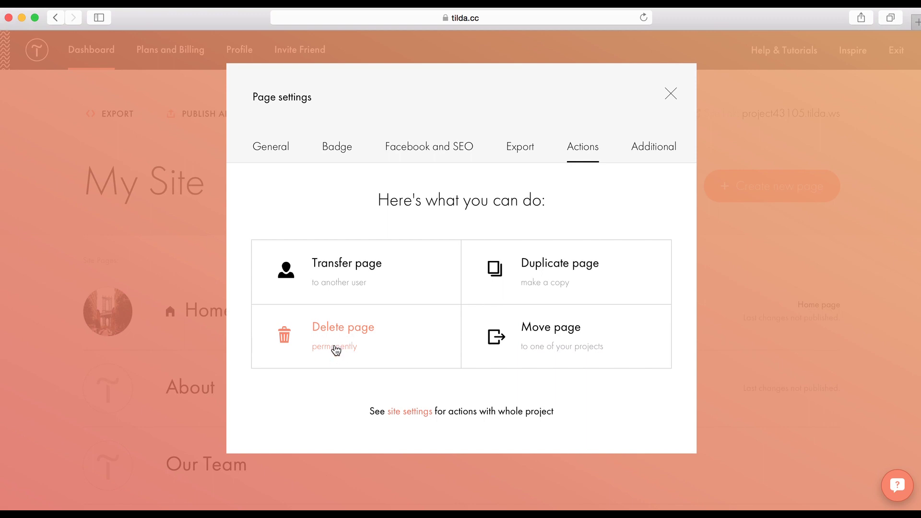
Close Home Page settings, drag Our Team above About, then drag About back above Our Team
click(672, 93)
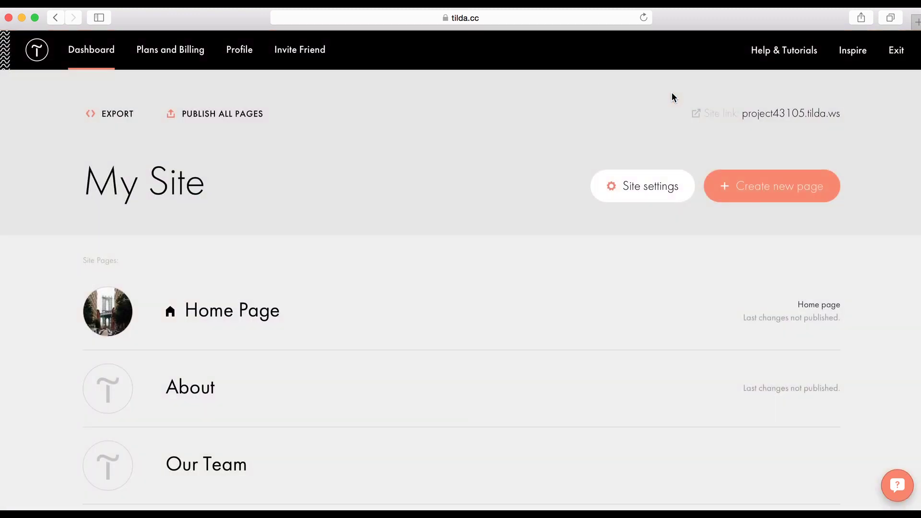
scroll(390, 314, down, 2)
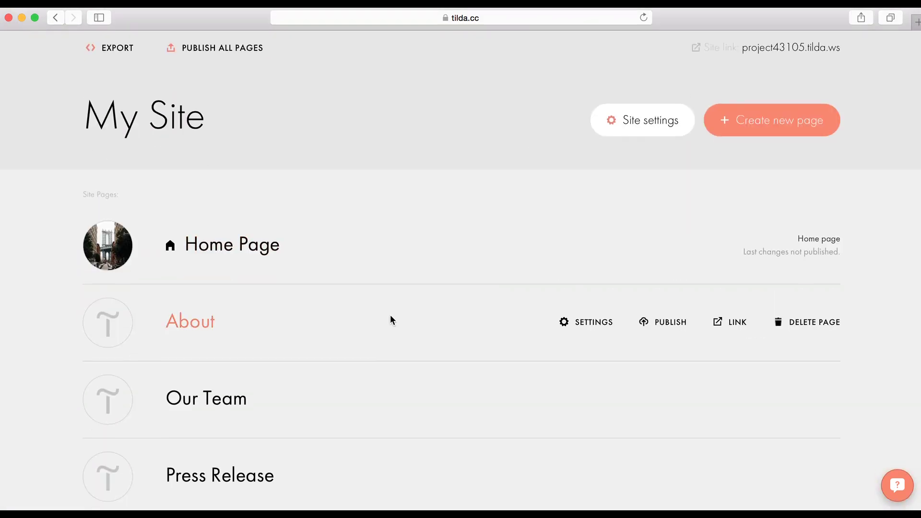
drag(115, 401, 123, 342)
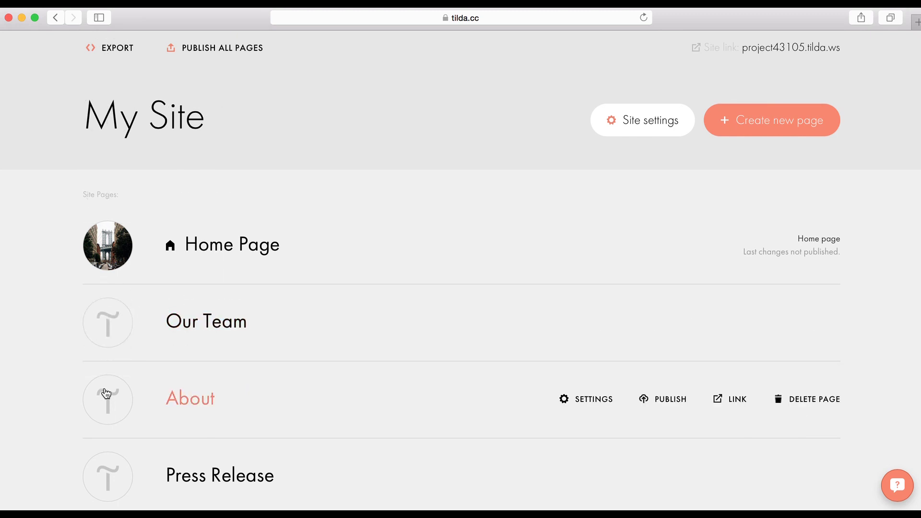
drag(107, 394, 107, 329)
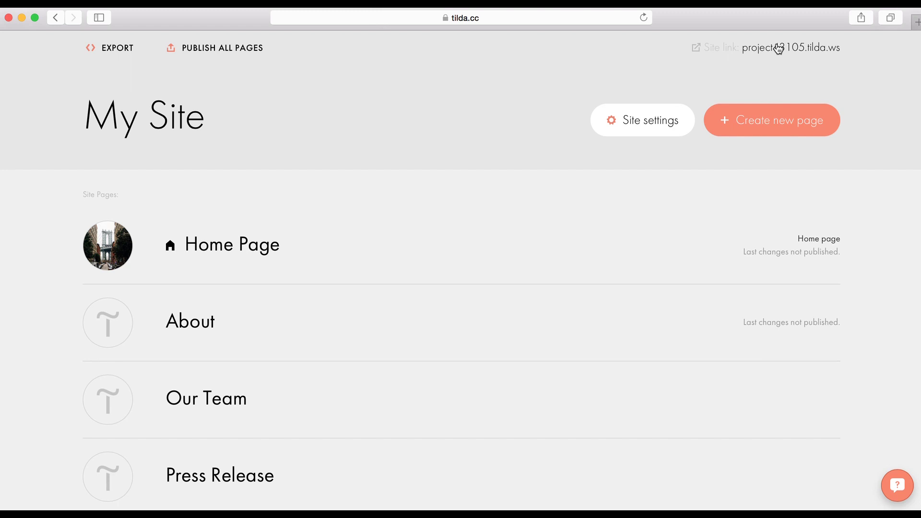
scroll(531, 124, up, 2)
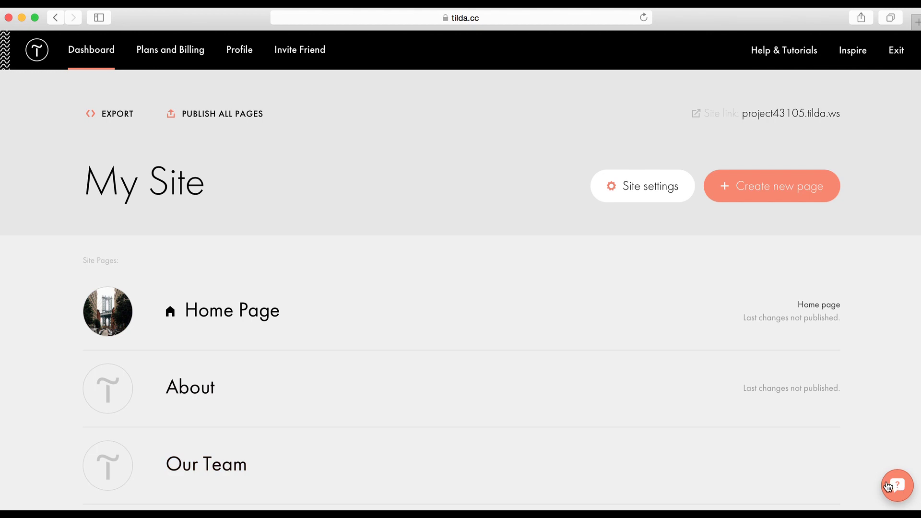
mouse_move(685, 389)
mouse_move(545, 289)
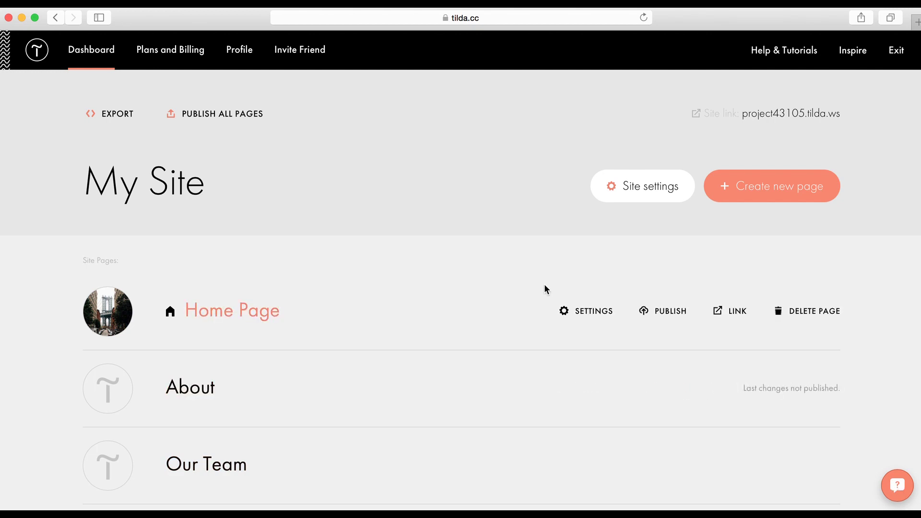